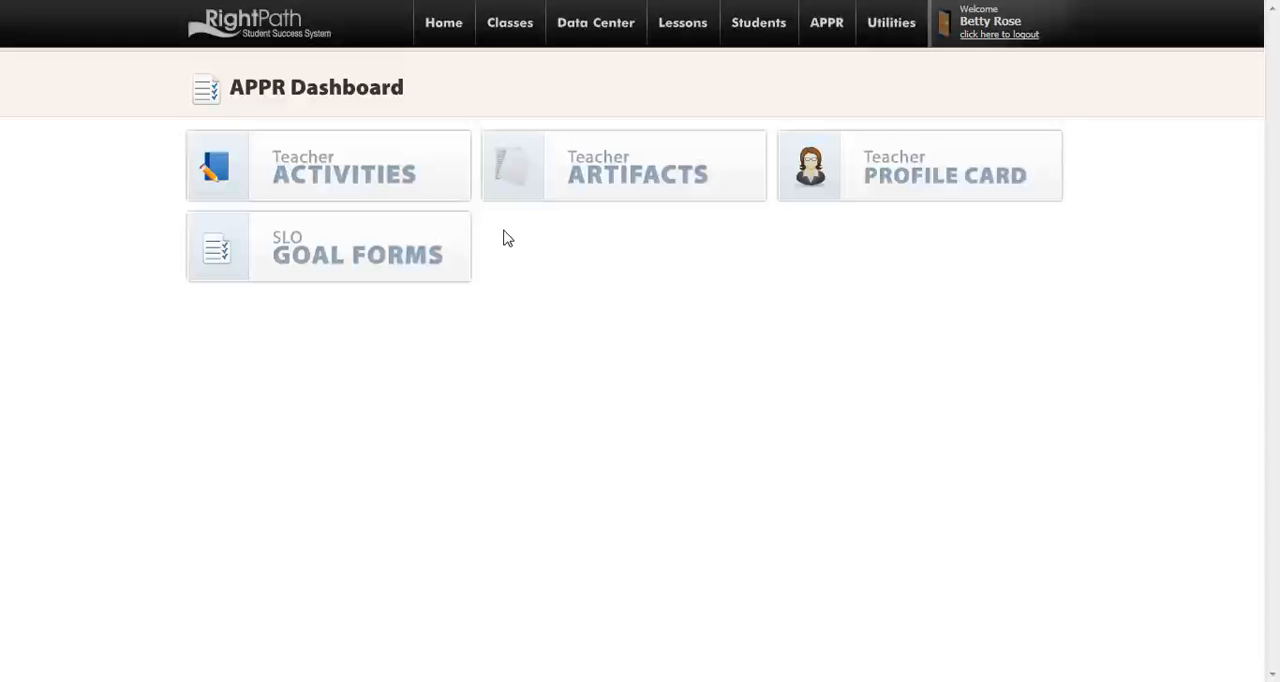
From the SLO goal forms, open the 4th Grade Science template and copy it to a new SLO named Science
{"action": "left_click", "coordinate": [424, 234]}
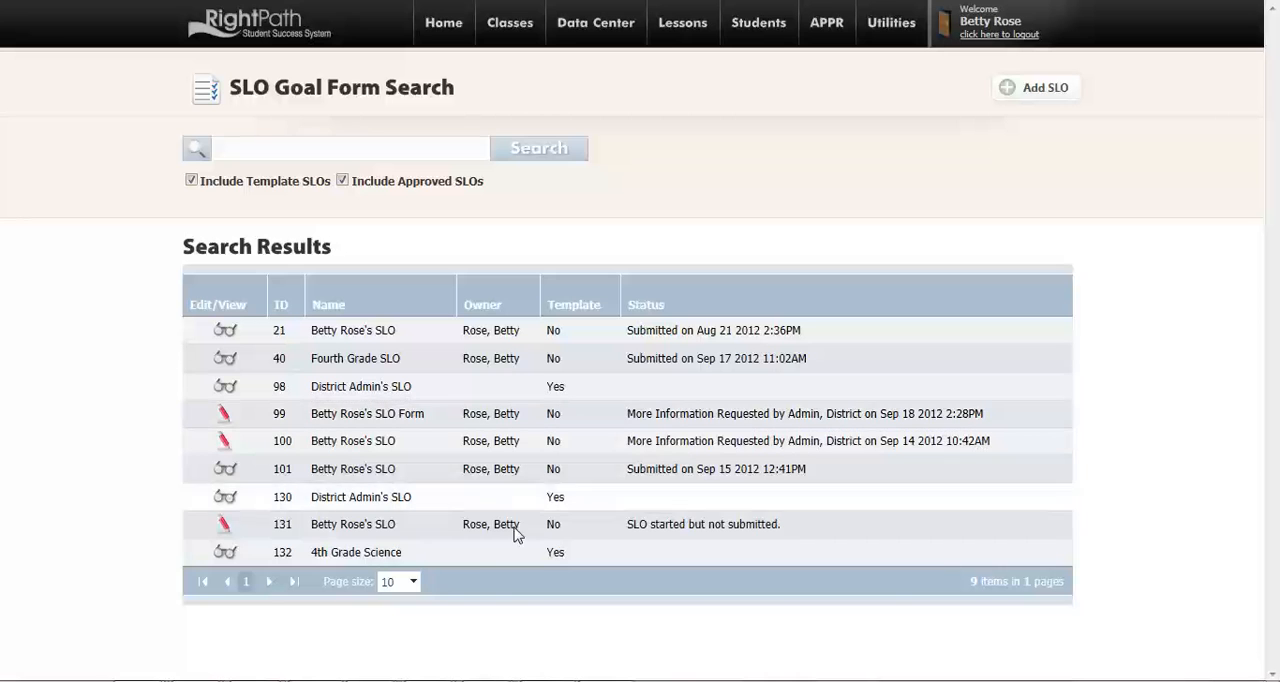
{"action": "left_click", "coordinate": [405, 556]}
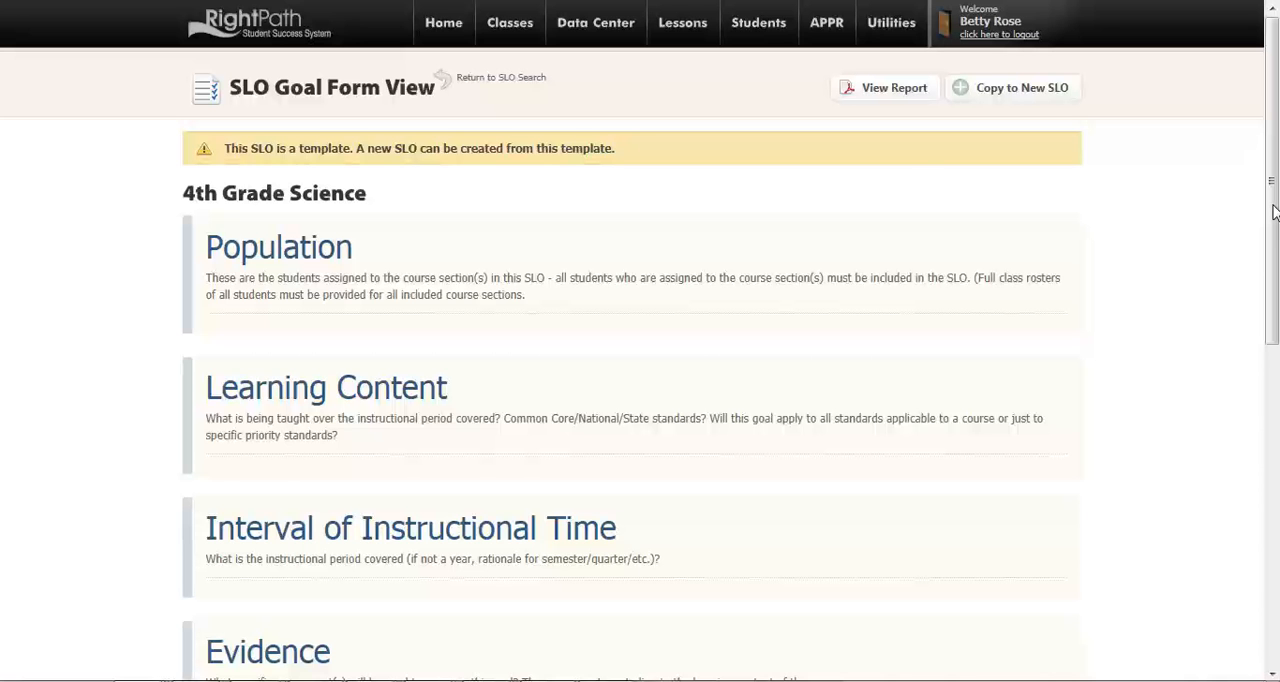
{"action": "left_click_drag", "start_coordinate": [1273, 210], "coordinate": [1275, 522]}
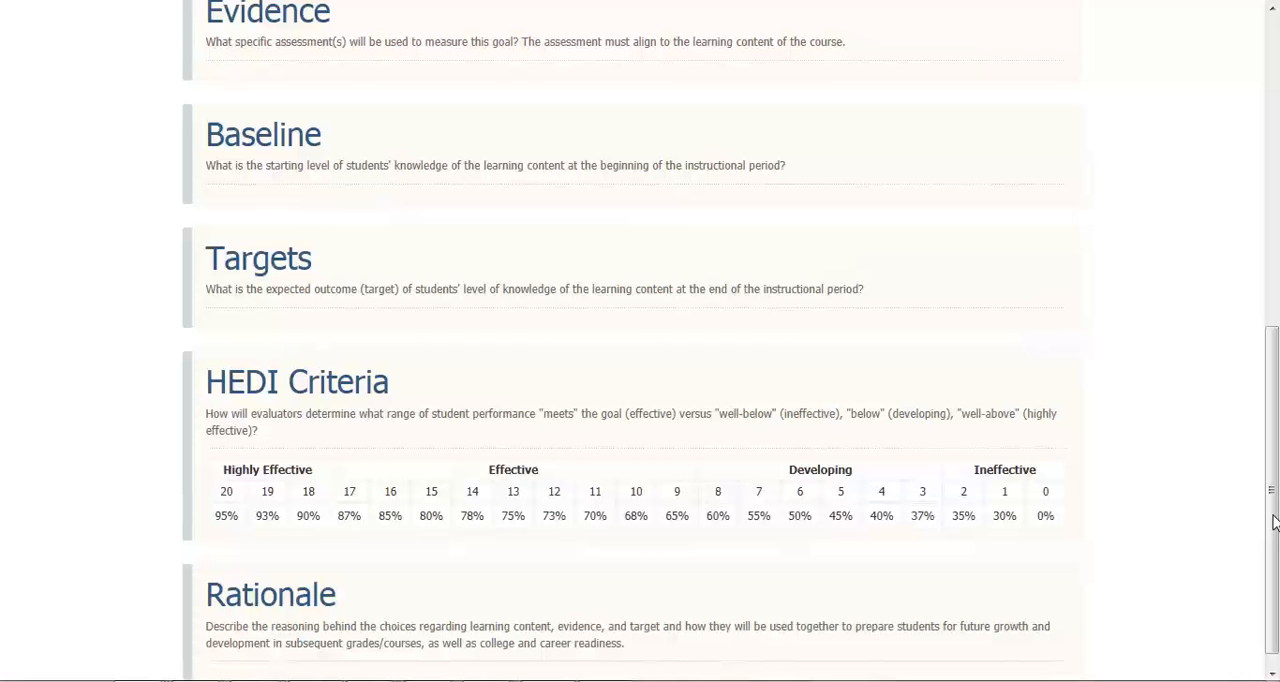
{"action": "left_click_drag", "start_coordinate": [1275, 522], "coordinate": [1270, 203]}
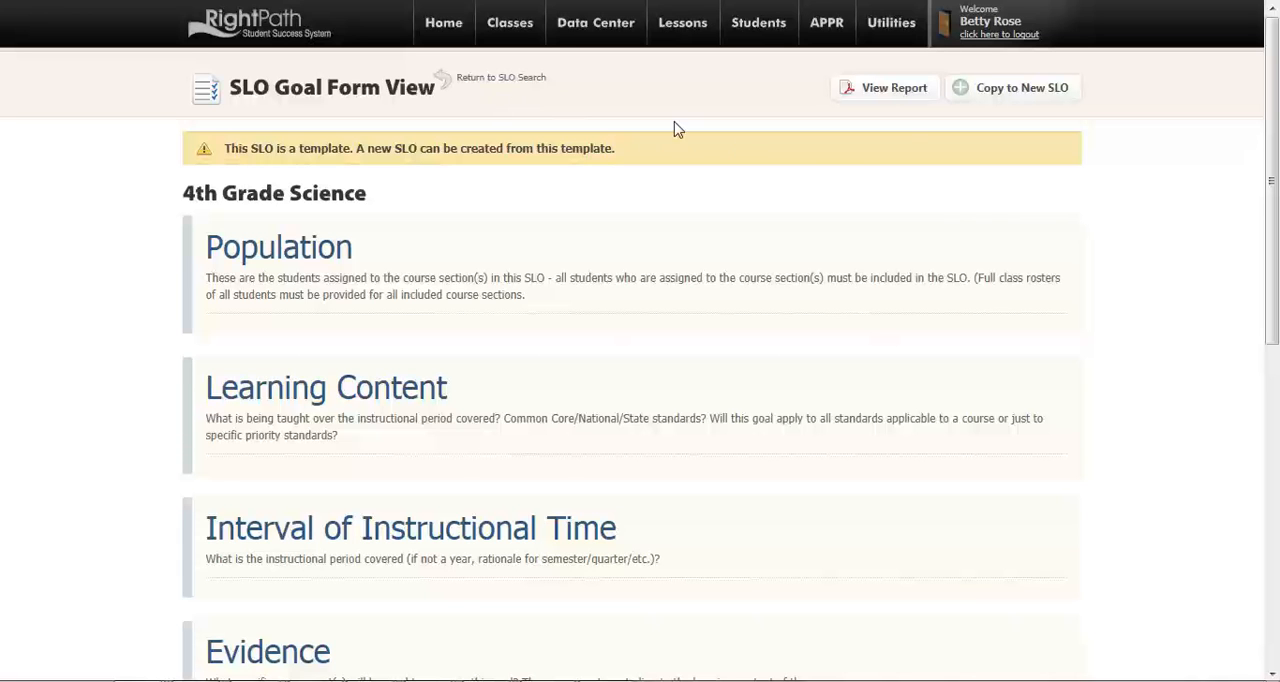
{"action": "left_click", "coordinate": [1020, 92]}
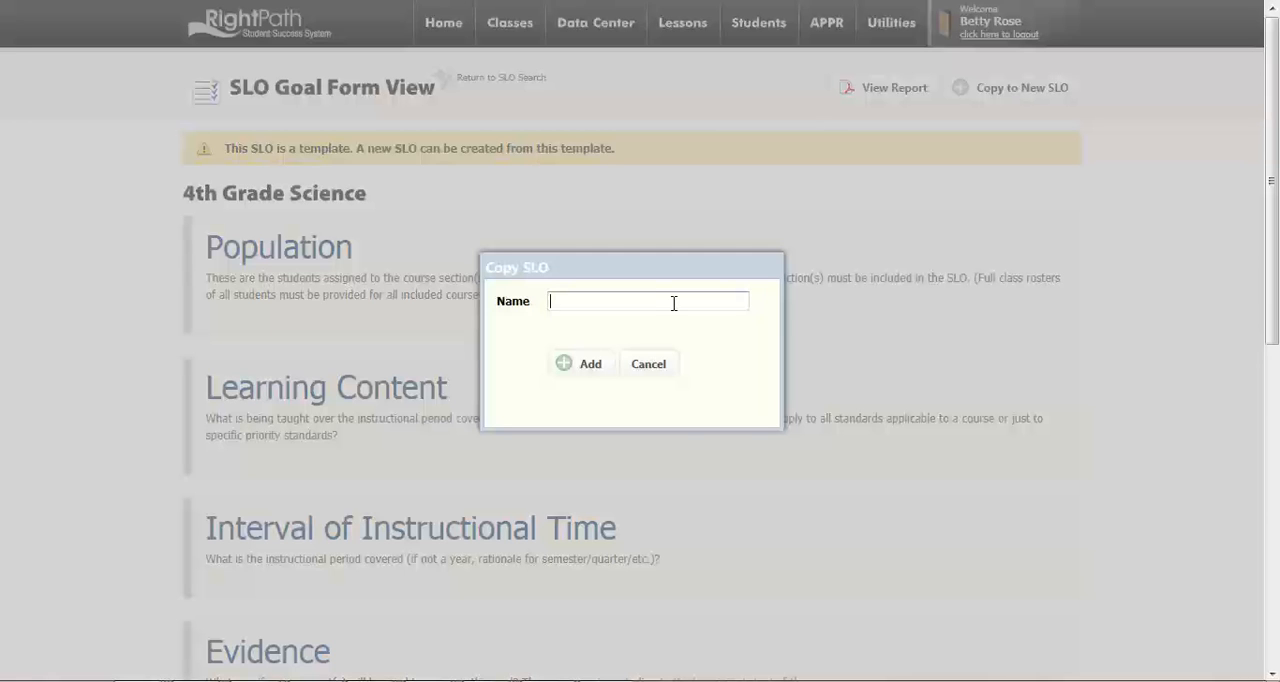
{"action": "type", "text": "Science"}
{"action": "left_click", "coordinate": [588, 366]}
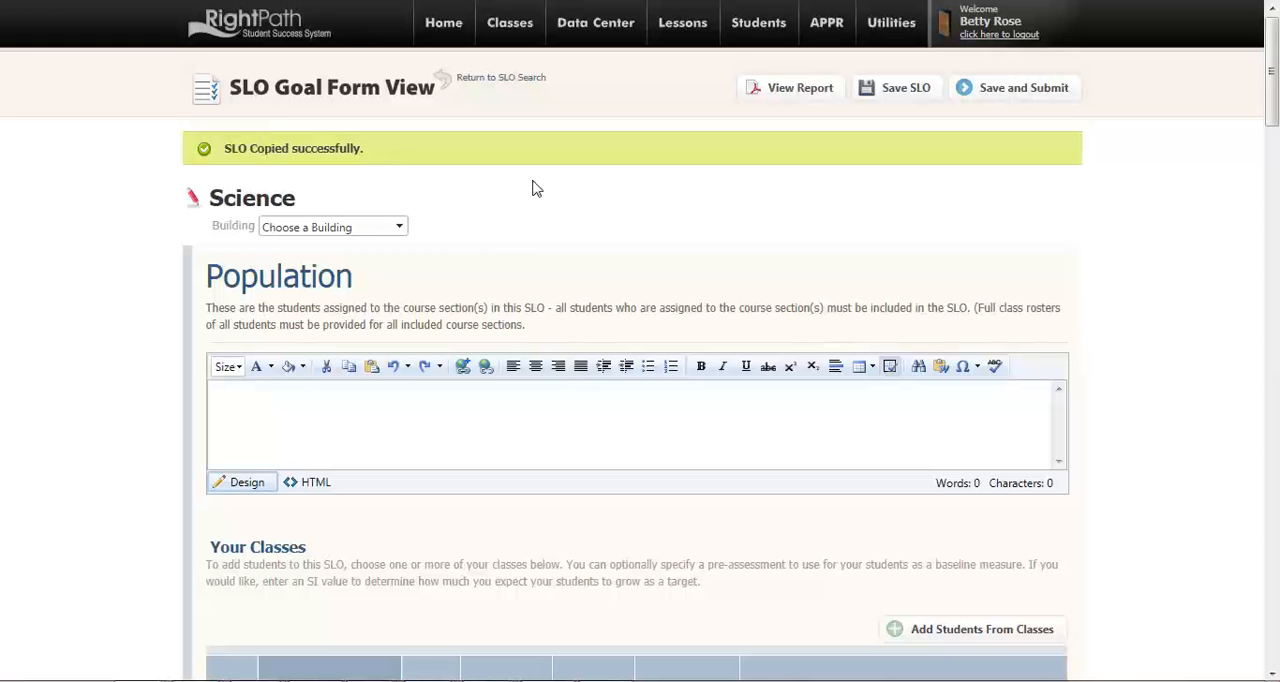
Return to the SLO search and add a new SLO of the Engage NY Student Learning Objective type, keeping the suggested name
{"action": "left_click", "coordinate": [508, 88]}
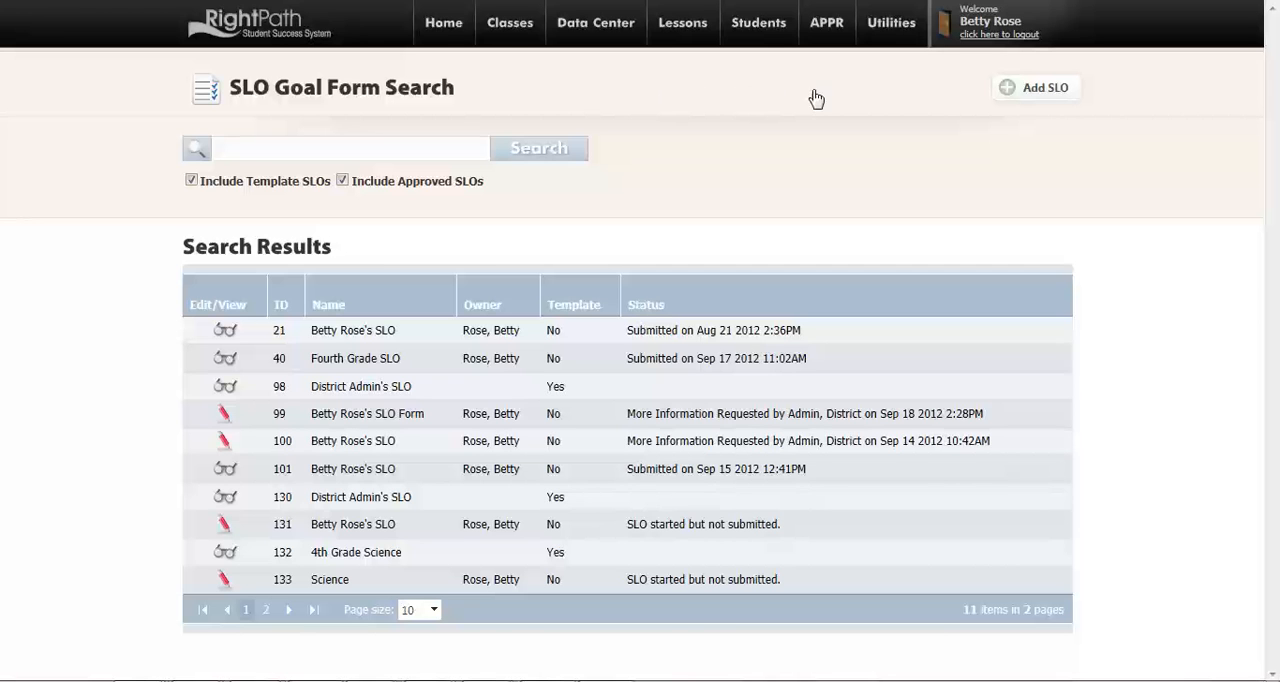
{"action": "left_click", "coordinate": [1044, 90]}
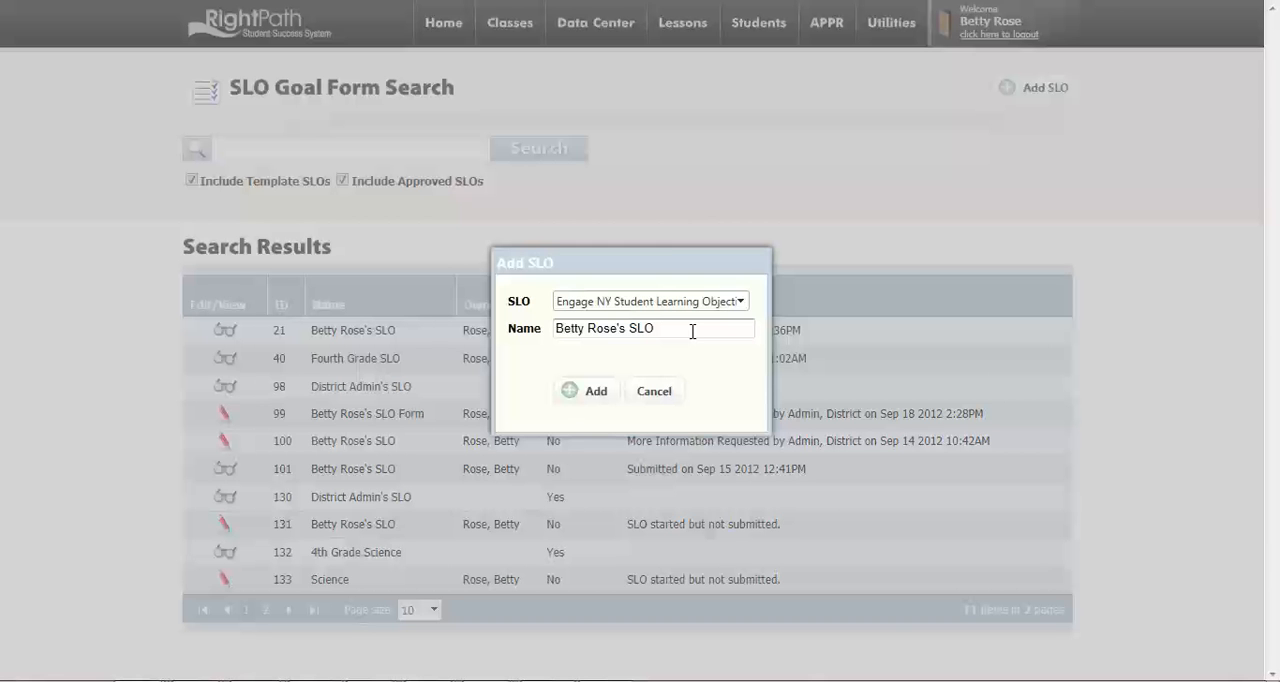
{"action": "left_click", "coordinate": [588, 392]}
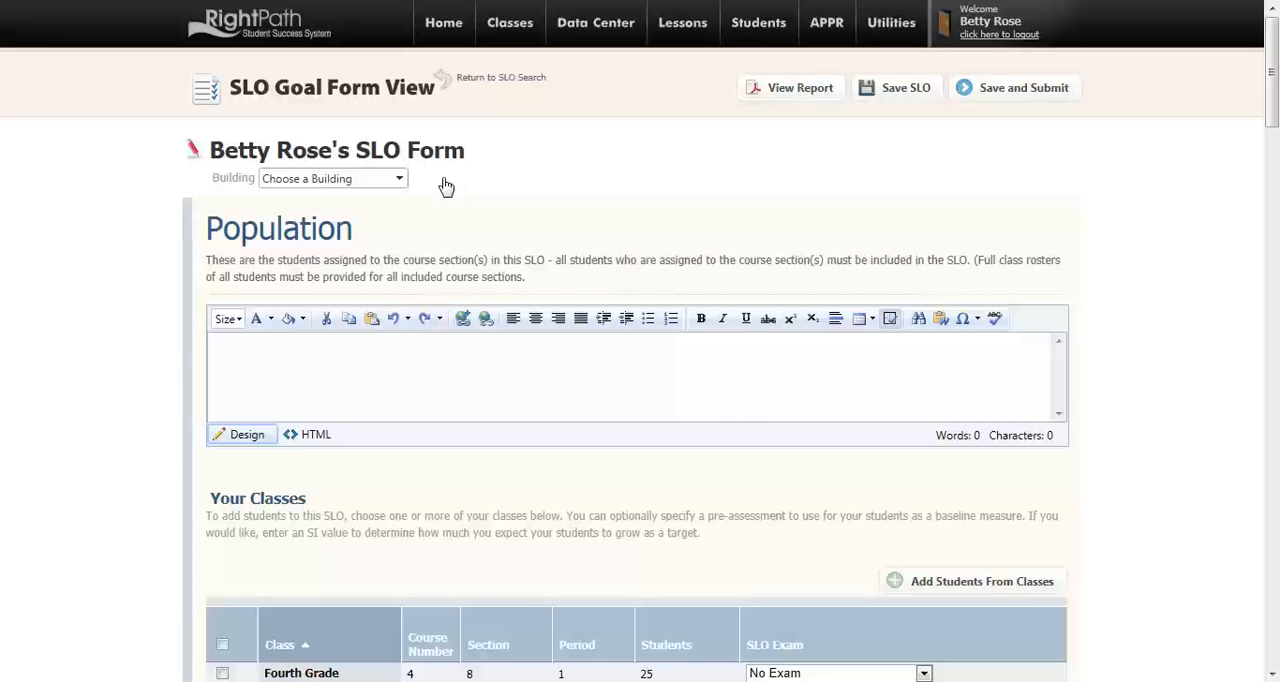
Set the SLO form's building to Tall Oaks Elementary
{"action": "left_click", "coordinate": [399, 181]}
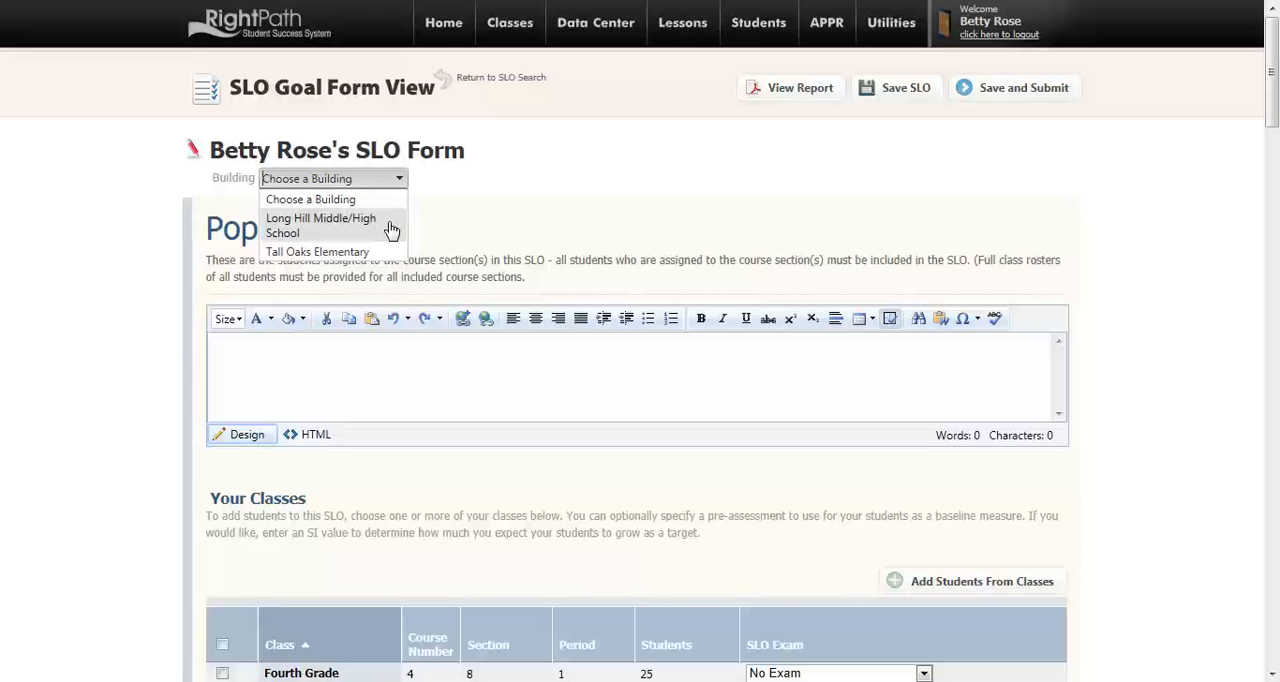
{"action": "left_click", "coordinate": [386, 252]}
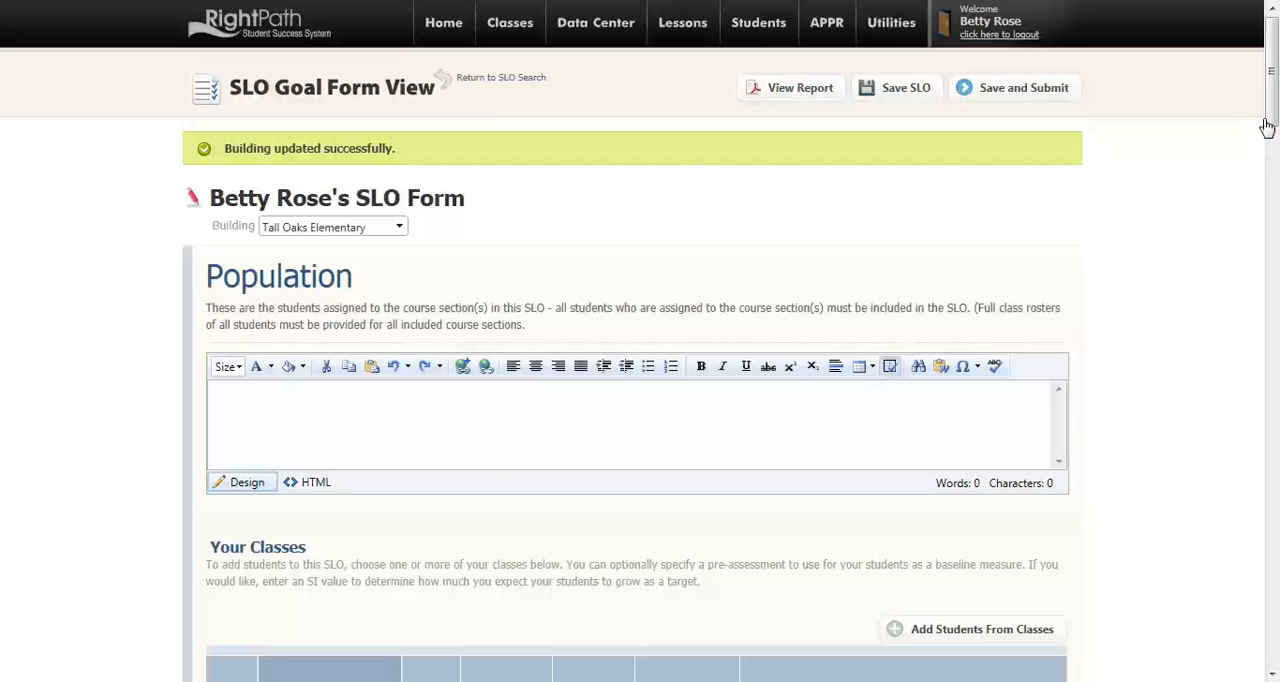
Add students from Fourth Grade with the Fall Benchmark 1 Math Grade 4 exam and from Third Grade with Spring Benchmark 3 Math Grade 4
{"action": "left_click_drag", "start_coordinate": [1270, 110], "coordinate": [1276, 172]}
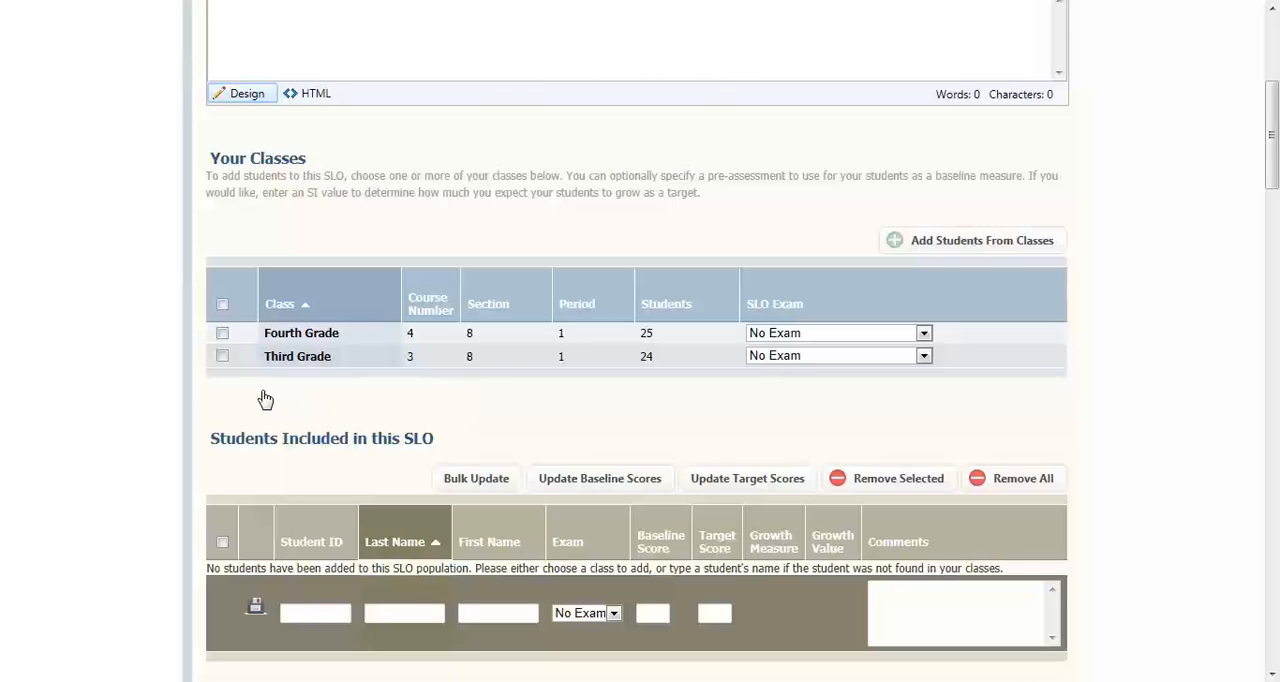
{"action": "left_click", "coordinate": [222, 336]}
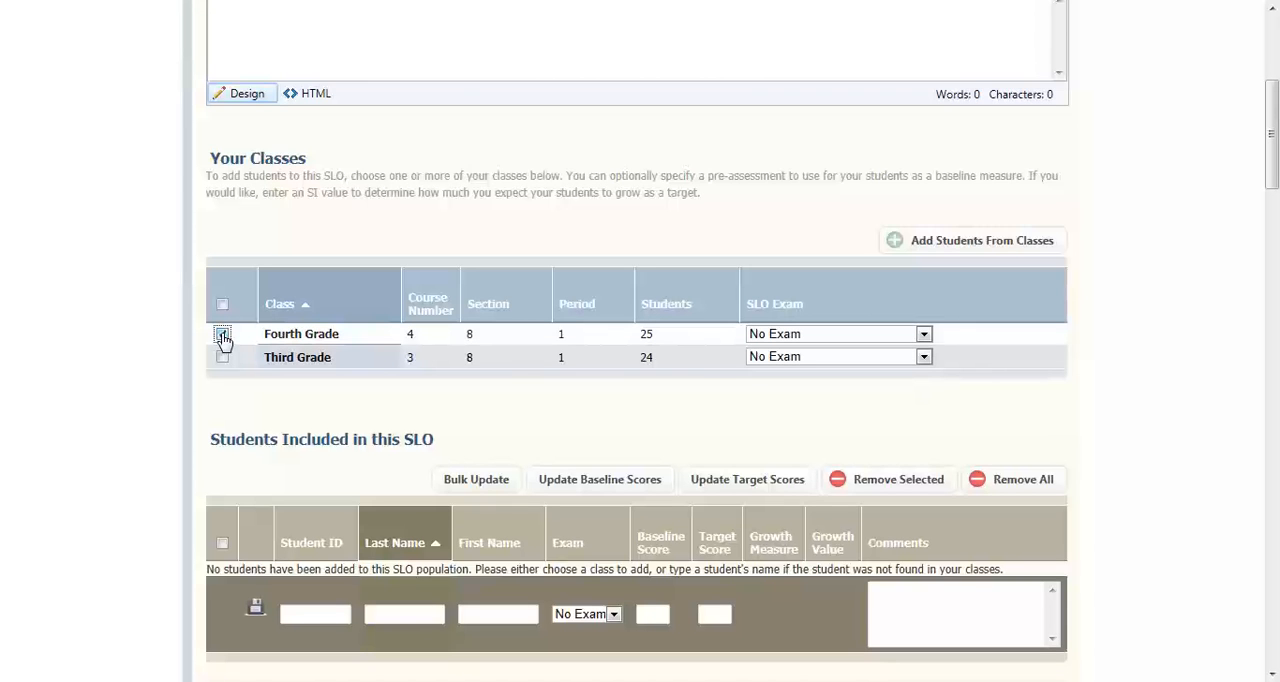
{"action": "left_click", "coordinate": [222, 336]}
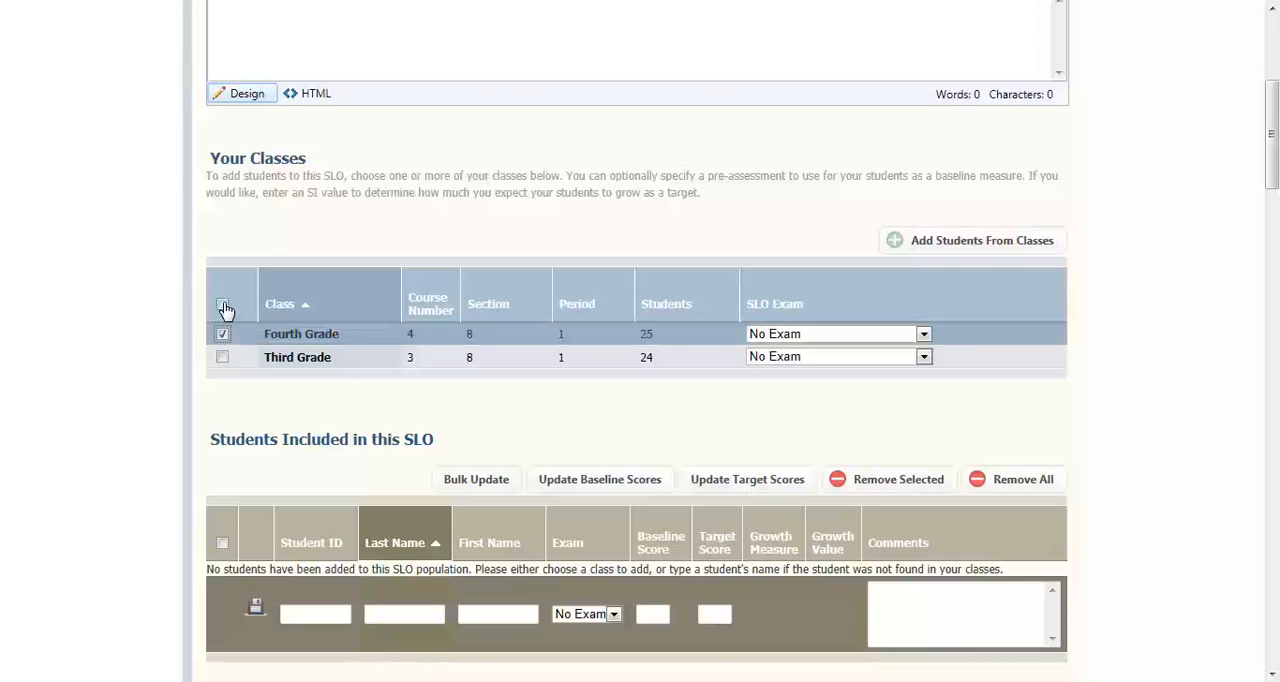
{"action": "left_click", "coordinate": [223, 306]}
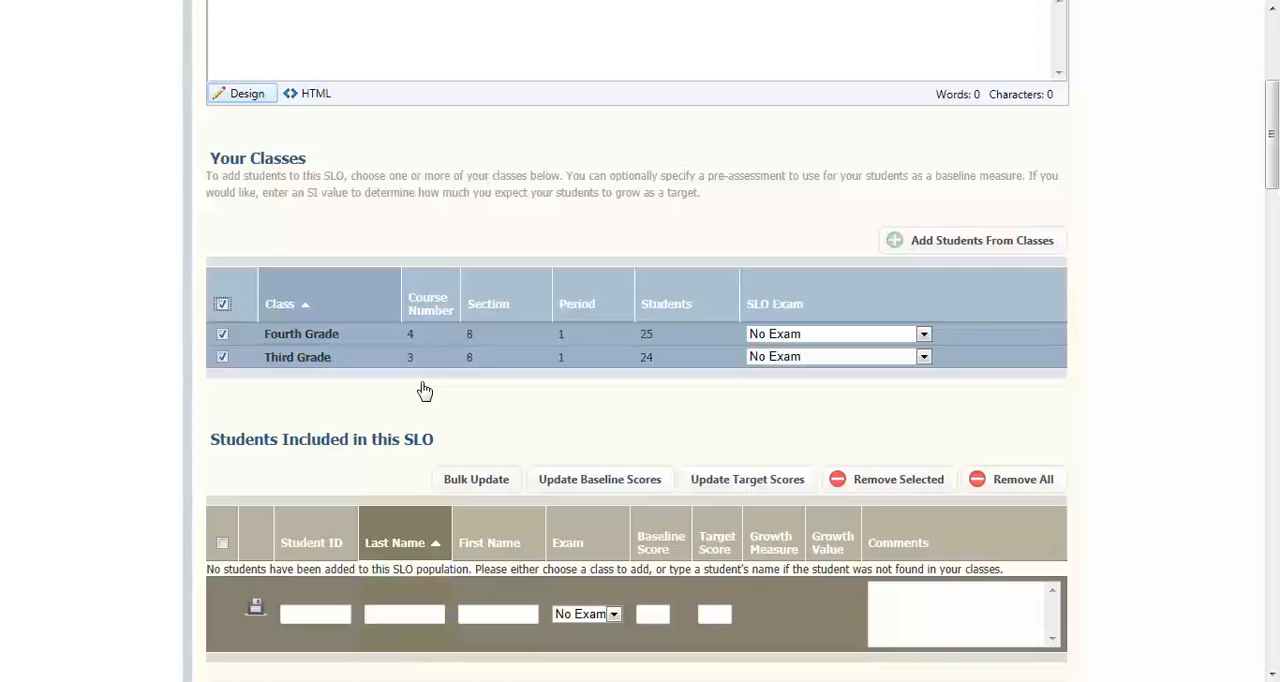
{"action": "left_click", "coordinate": [924, 336]}
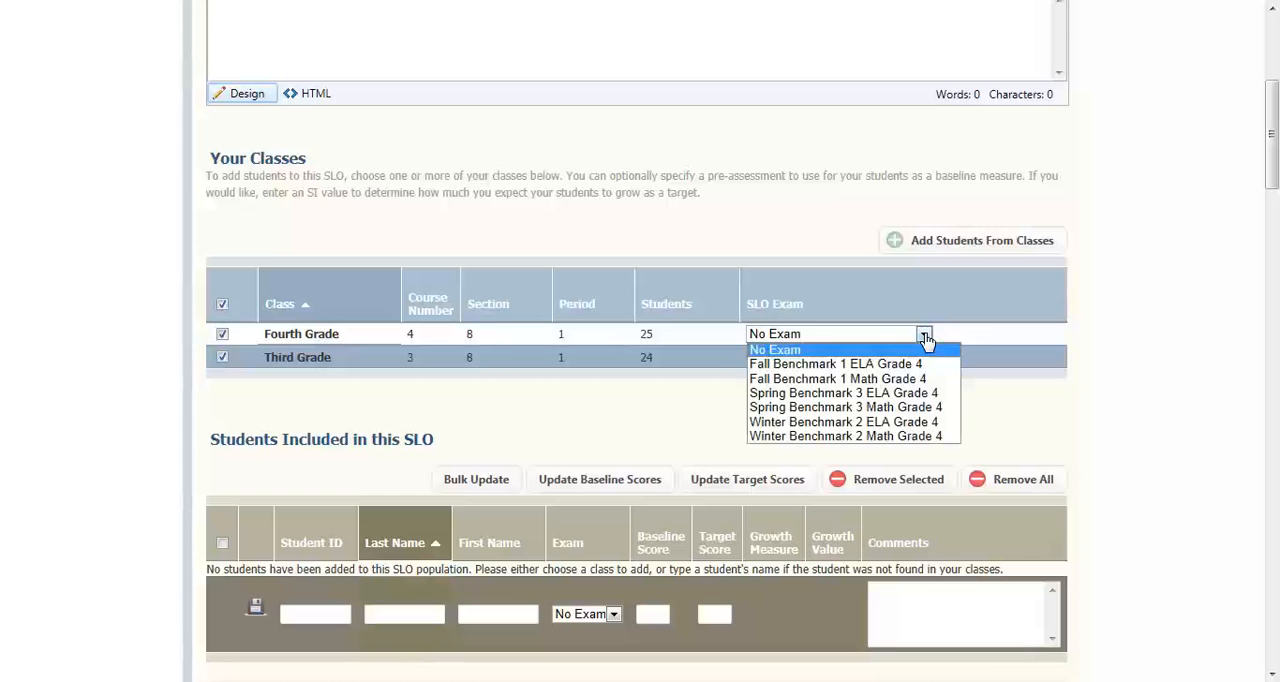
{"action": "left_click", "coordinate": [880, 379]}
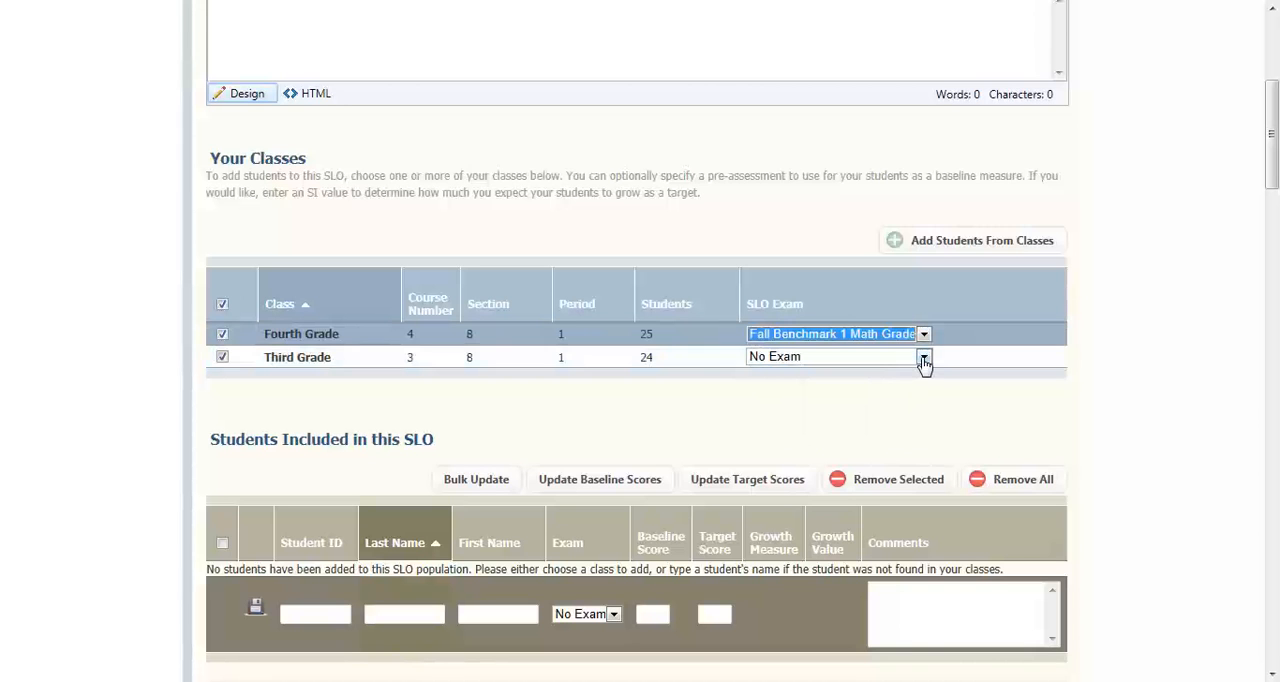
{"action": "left_click", "coordinate": [924, 358]}
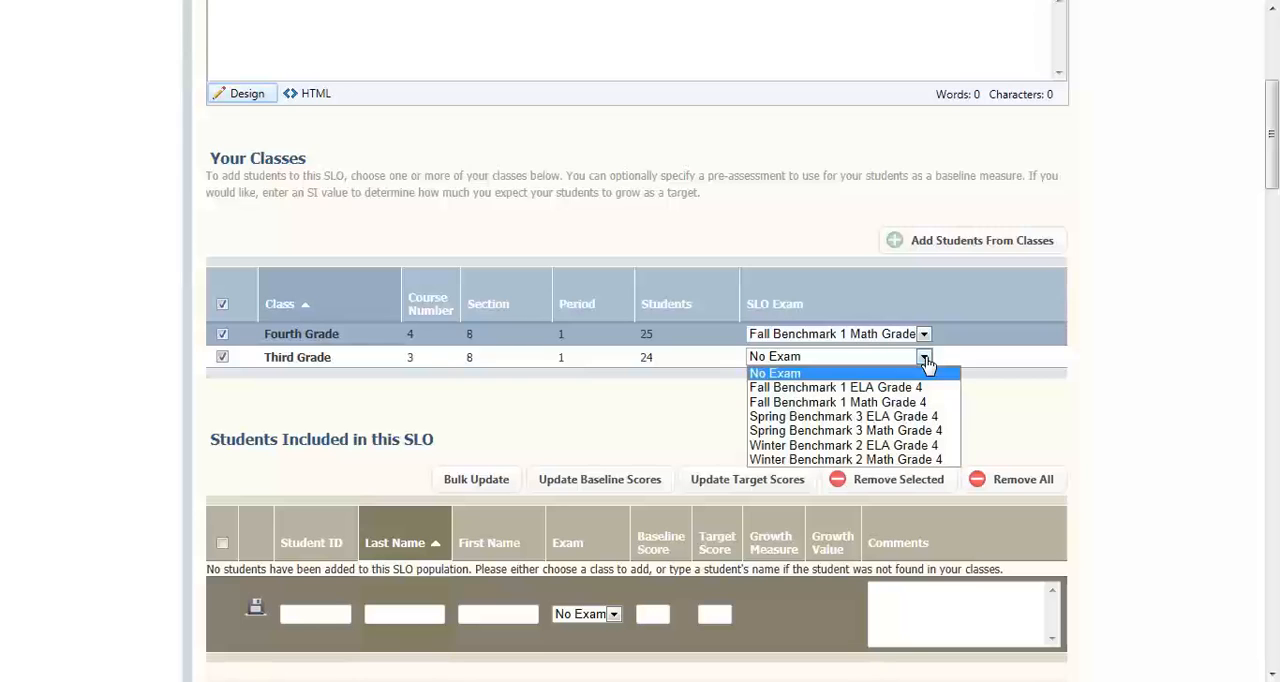
{"action": "left_click", "coordinate": [910, 432]}
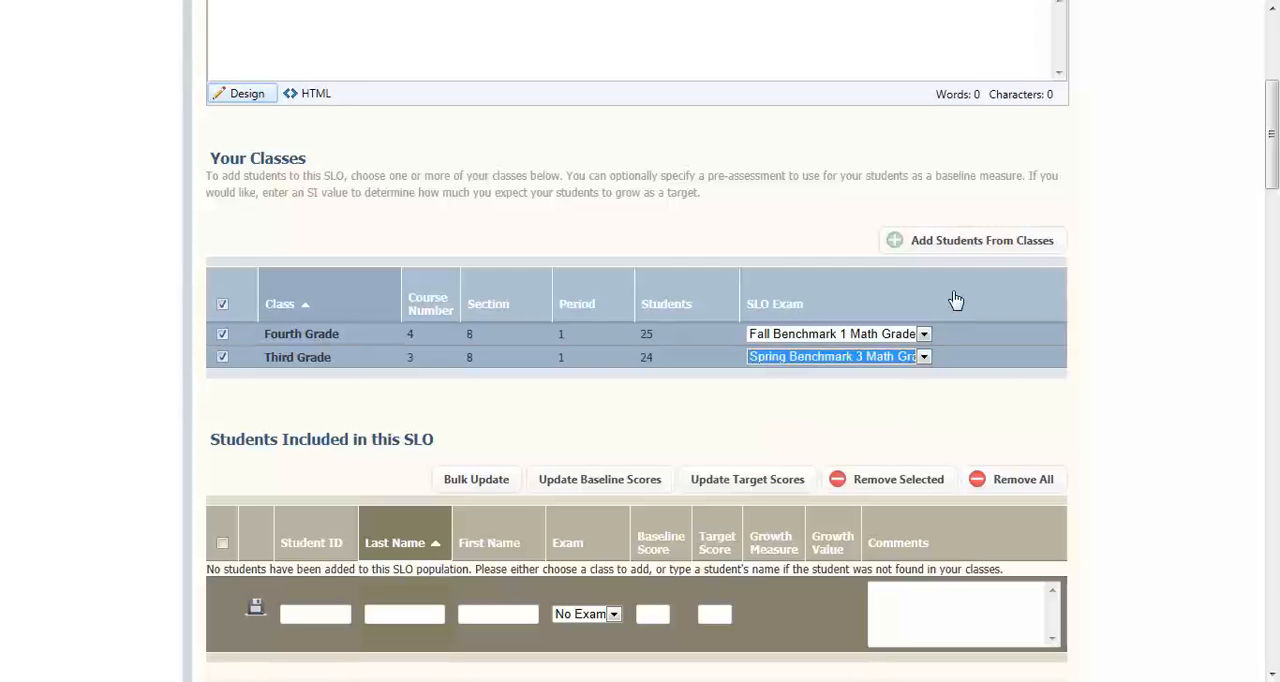
{"action": "left_click", "coordinate": [984, 244]}
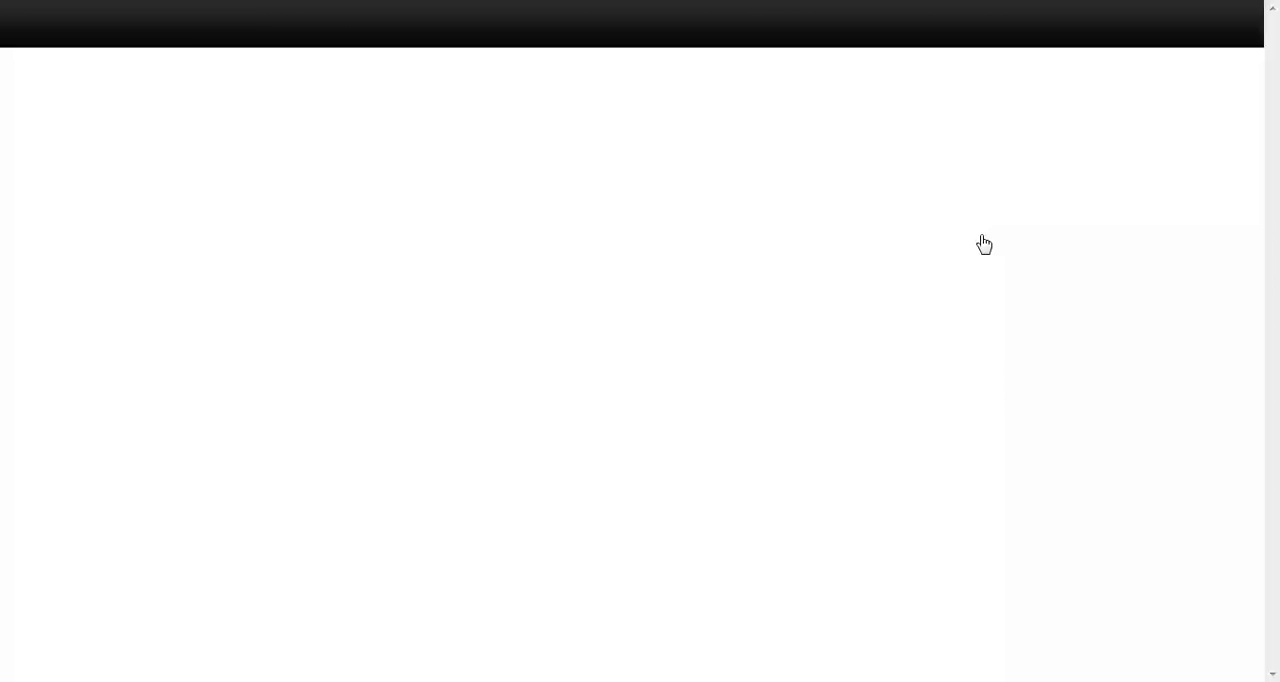
Remove the third and fourth students from the list of students included in this SLO
{"action": "scroll", "coordinate": [984, 244], "scroll_direction": "down", "scroll_amount": 3}
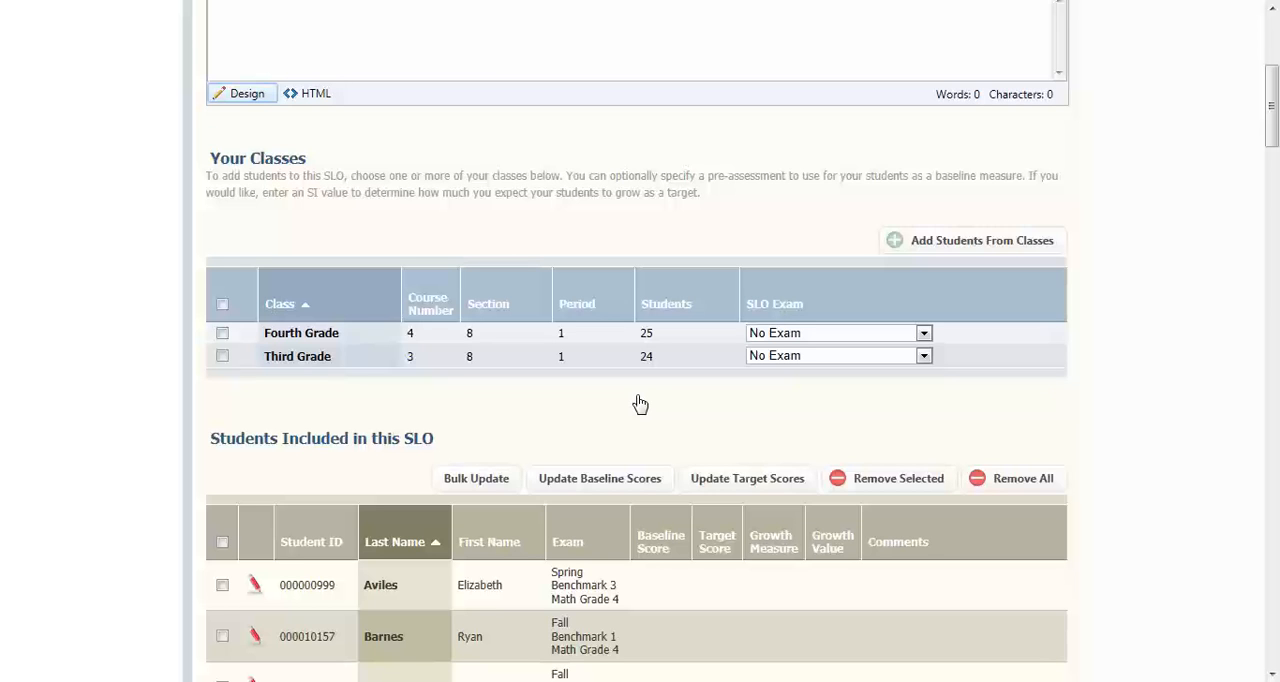
{"action": "left_click_drag", "start_coordinate": [1274, 130], "coordinate": [1274, 175]}
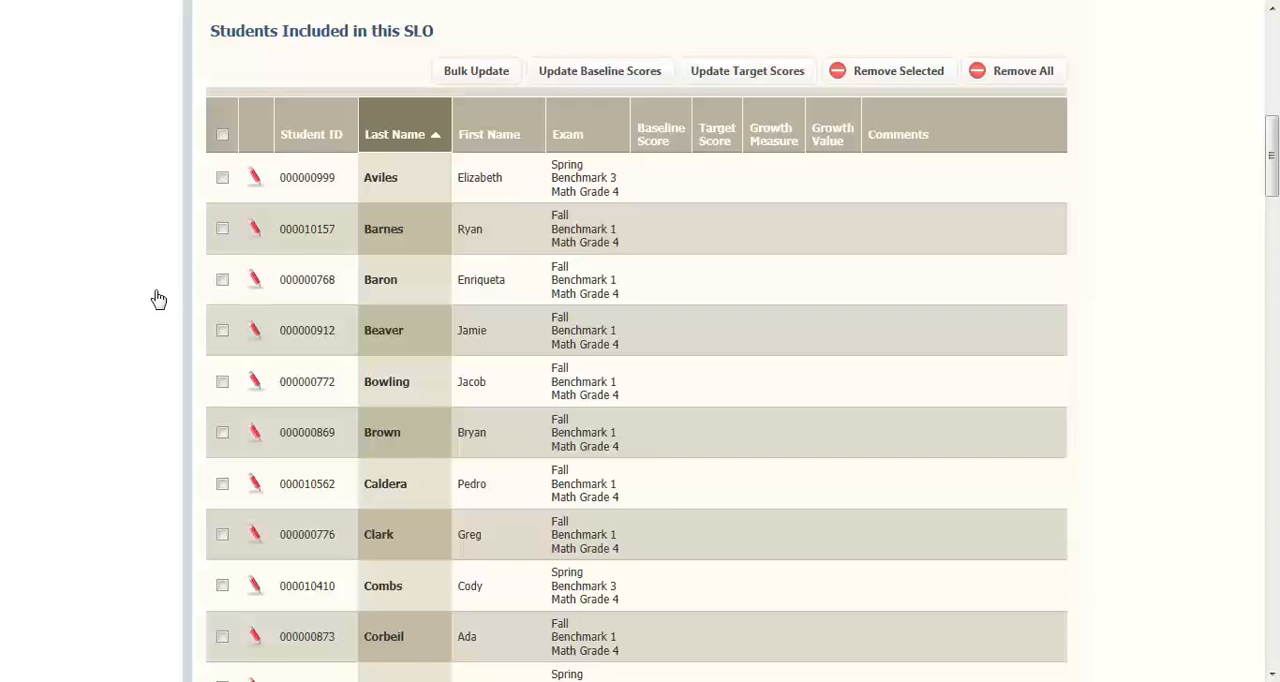
{"action": "left_click", "coordinate": [222, 284]}
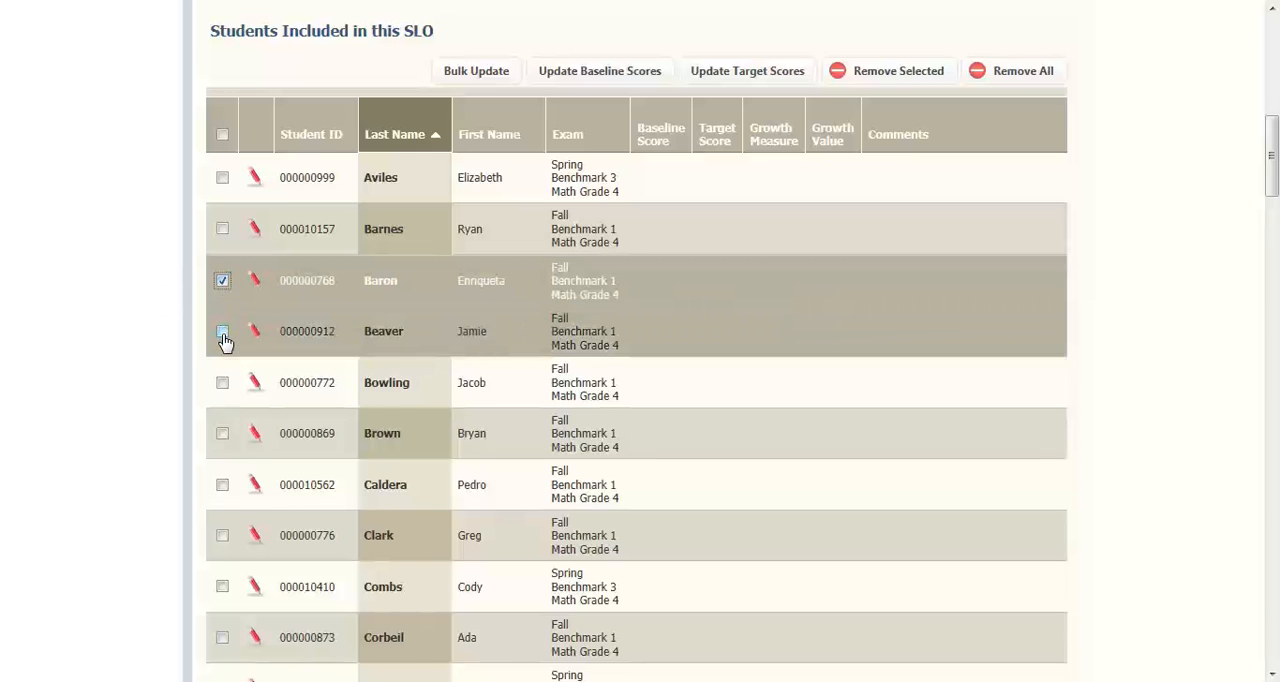
{"action": "left_click", "coordinate": [222, 333]}
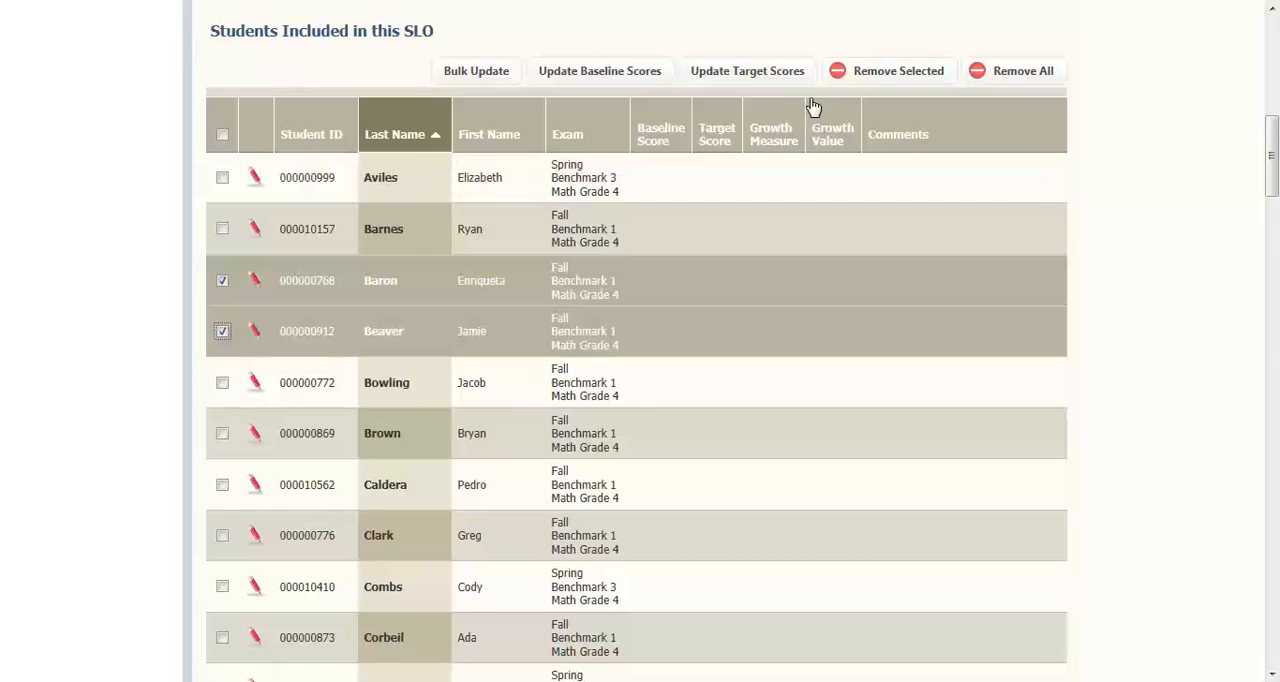
{"action": "left_click", "coordinate": [896, 75]}
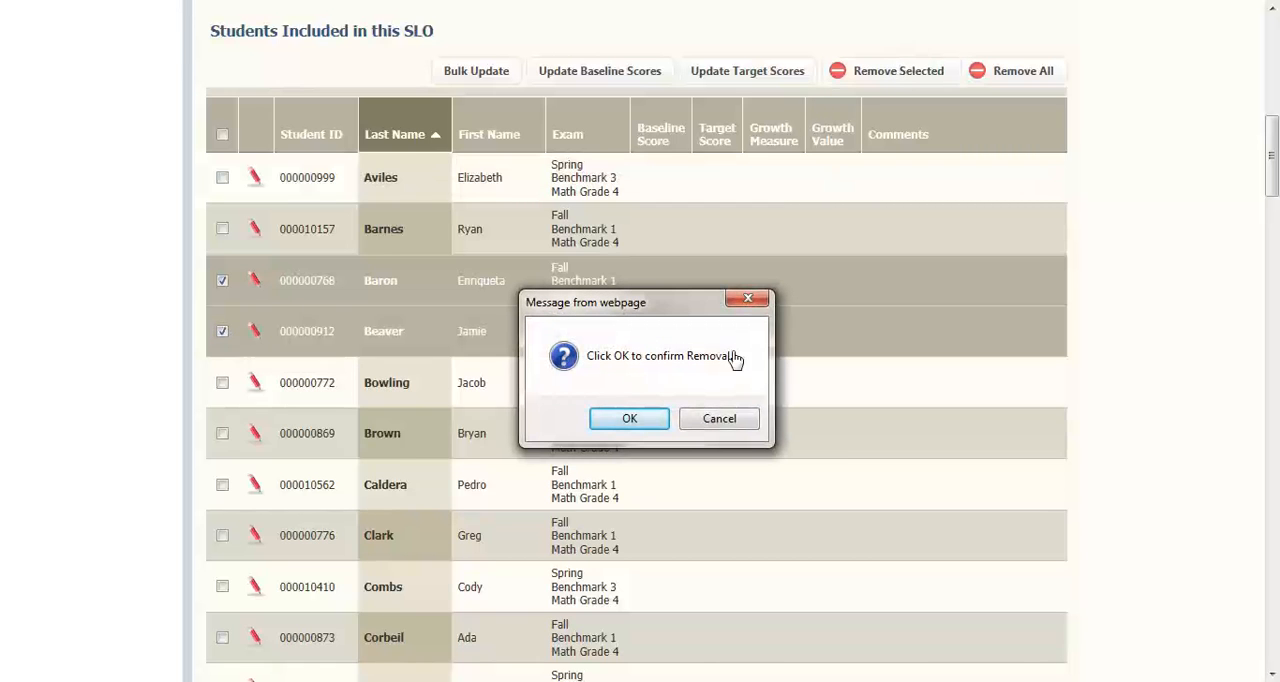
{"action": "left_click", "coordinate": [645, 422]}
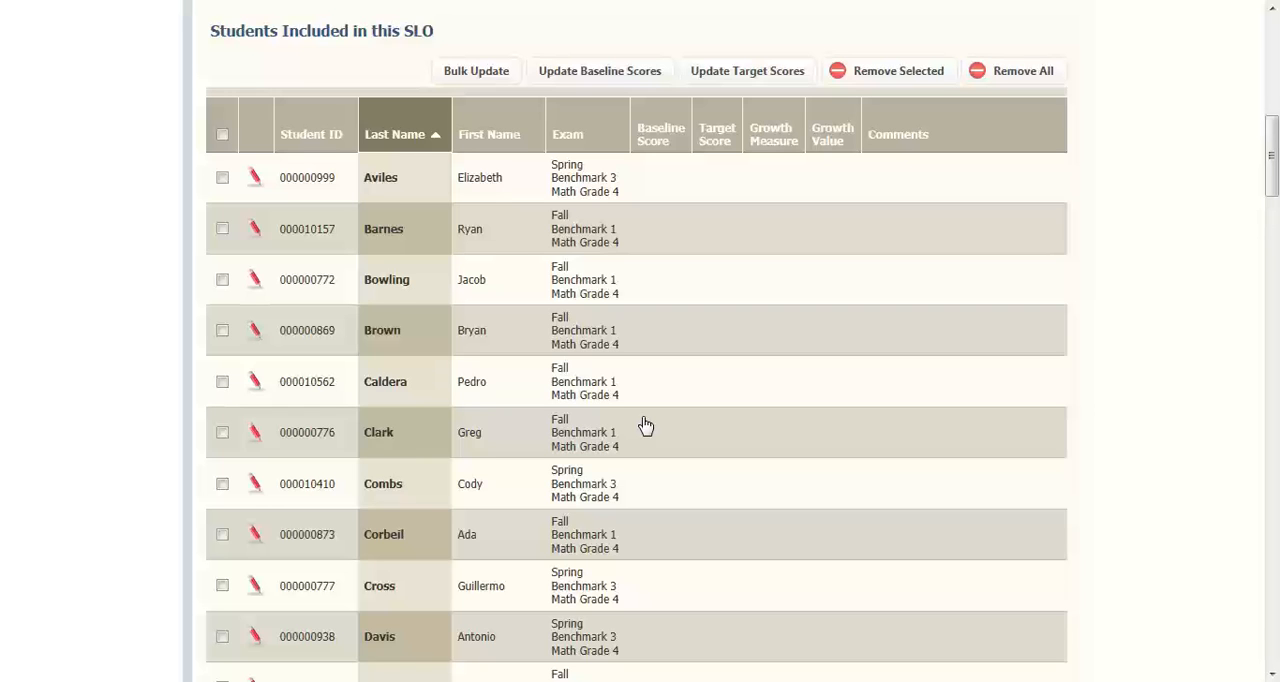
Check the estimated student coverage below the list and update the baseline scores for students with an assigned SLO exam
{"action": "left_click_drag", "start_coordinate": [1273, 142], "coordinate": [1273, 300]}
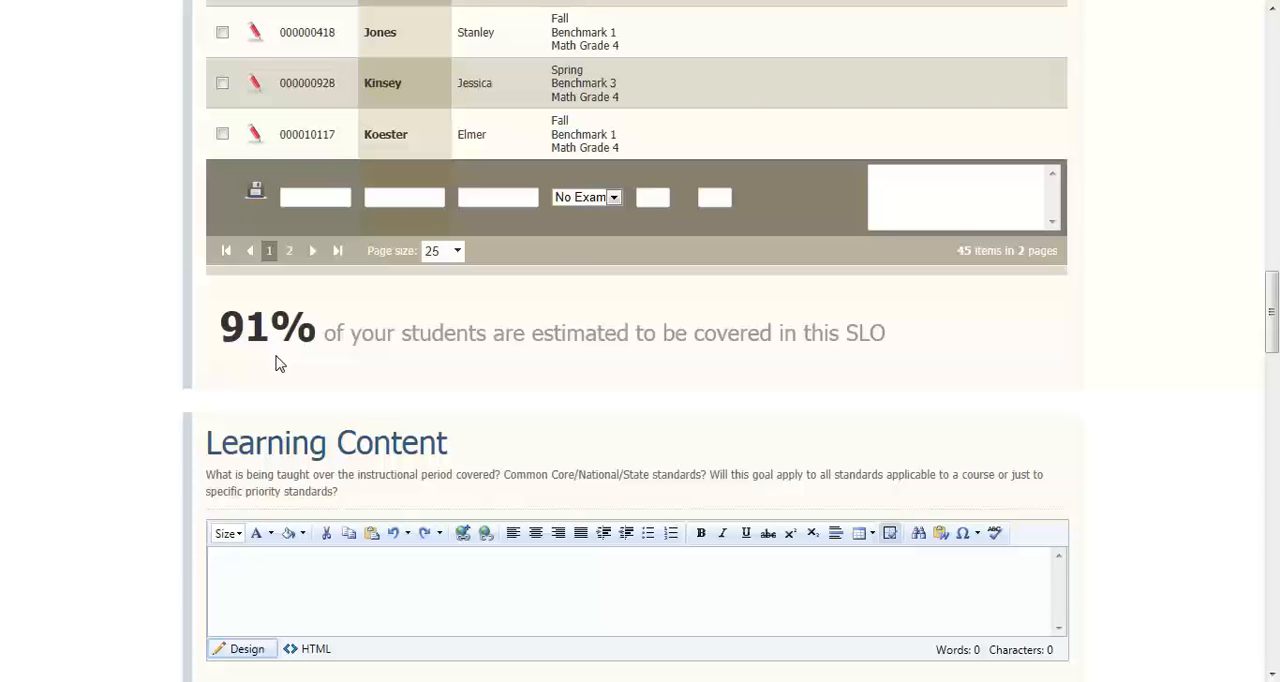
{"action": "left_click_drag", "start_coordinate": [1272, 317], "coordinate": [1266, 166]}
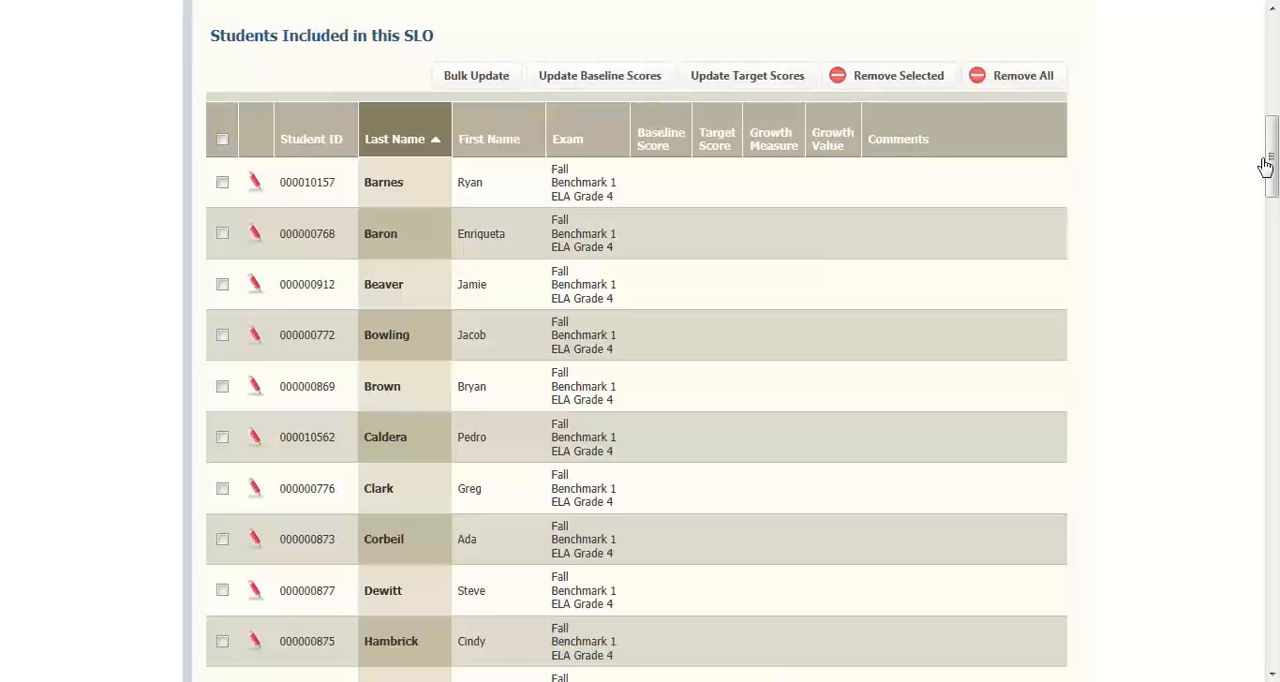
{"action": "left_click", "coordinate": [660, 78]}
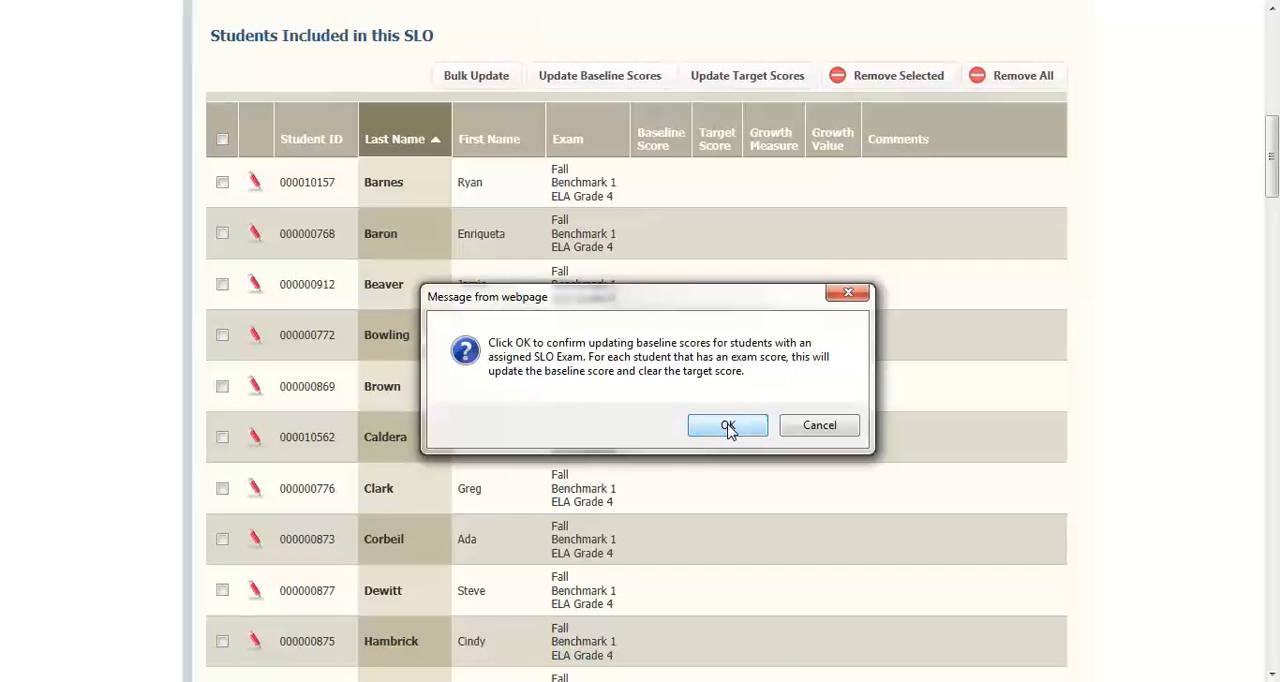
{"action": "left_click", "coordinate": [728, 426]}
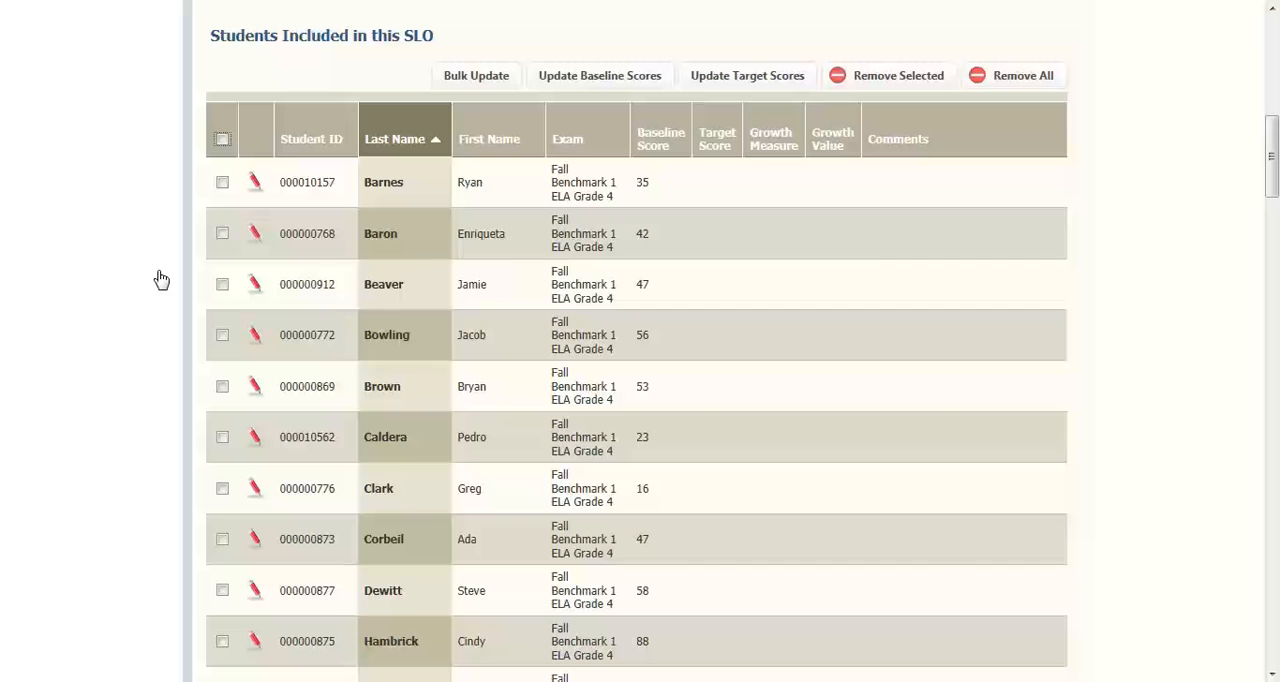
Update the target scores of all students included in this SLO using the S.I. growth measure with a value of 0.35
{"action": "left_click", "coordinate": [222, 288]}
{"action": "left_click", "coordinate": [222, 288]}
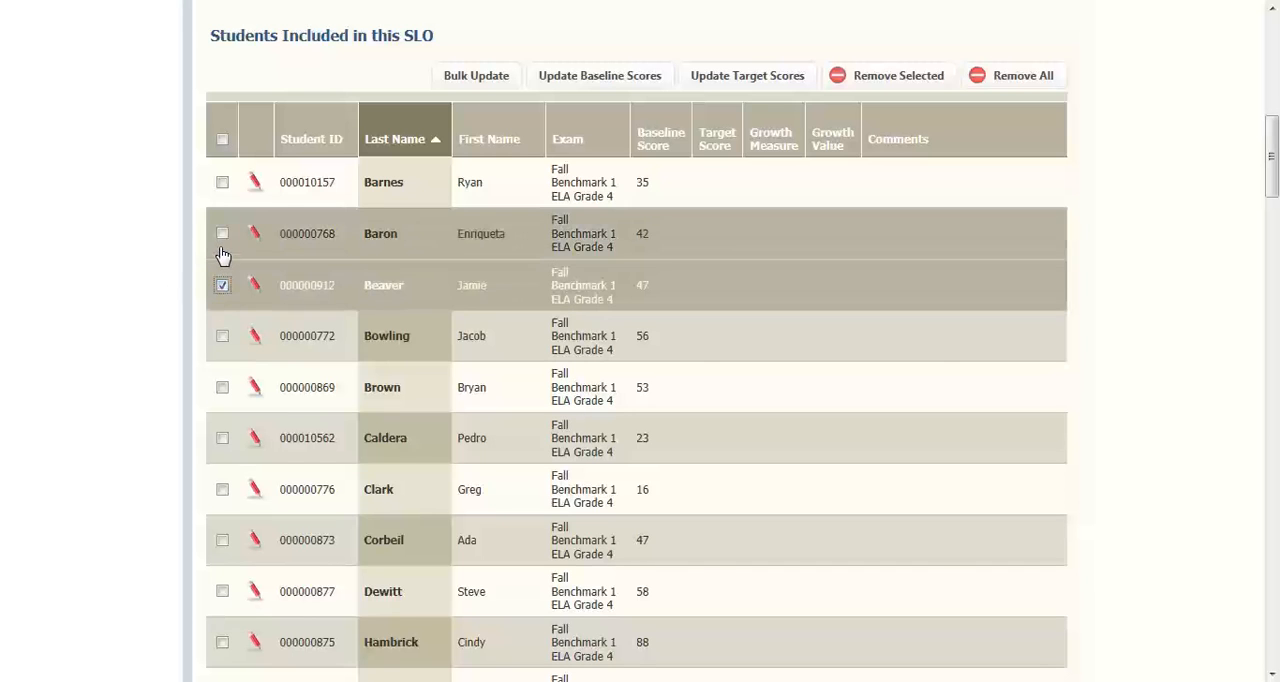
{"action": "left_click", "coordinate": [222, 235]}
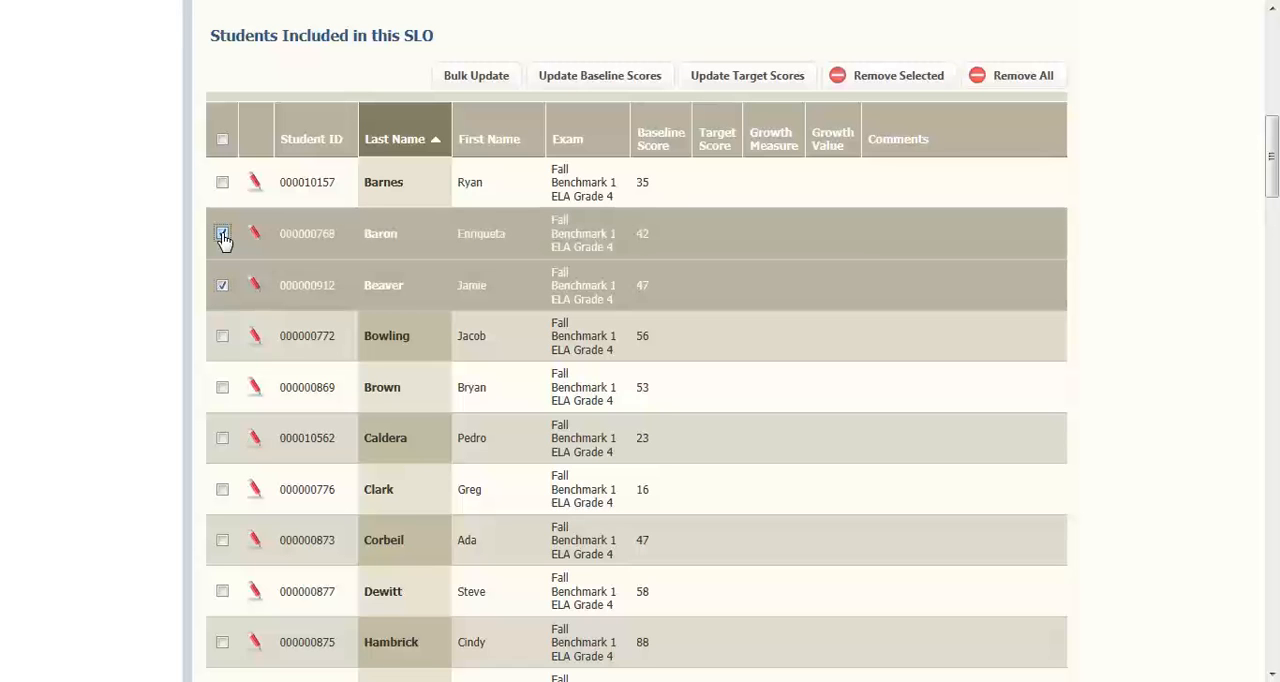
{"action": "left_click", "coordinate": [223, 141]}
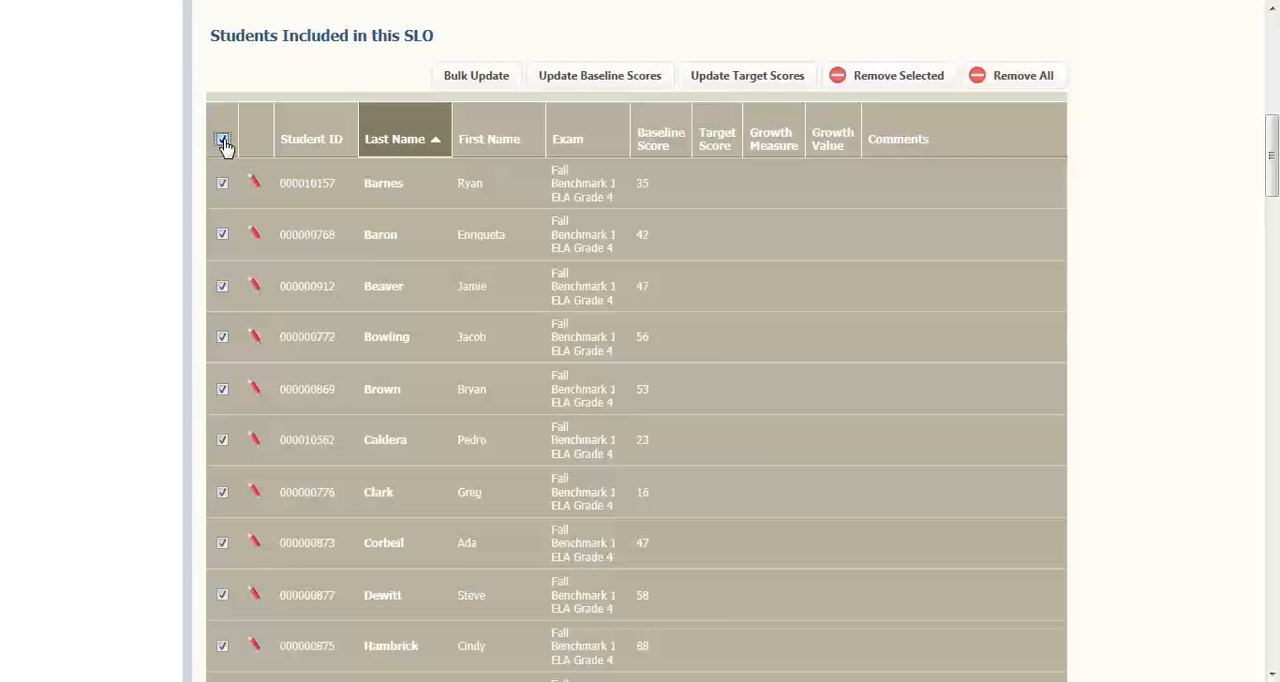
{"action": "left_click", "coordinate": [758, 80]}
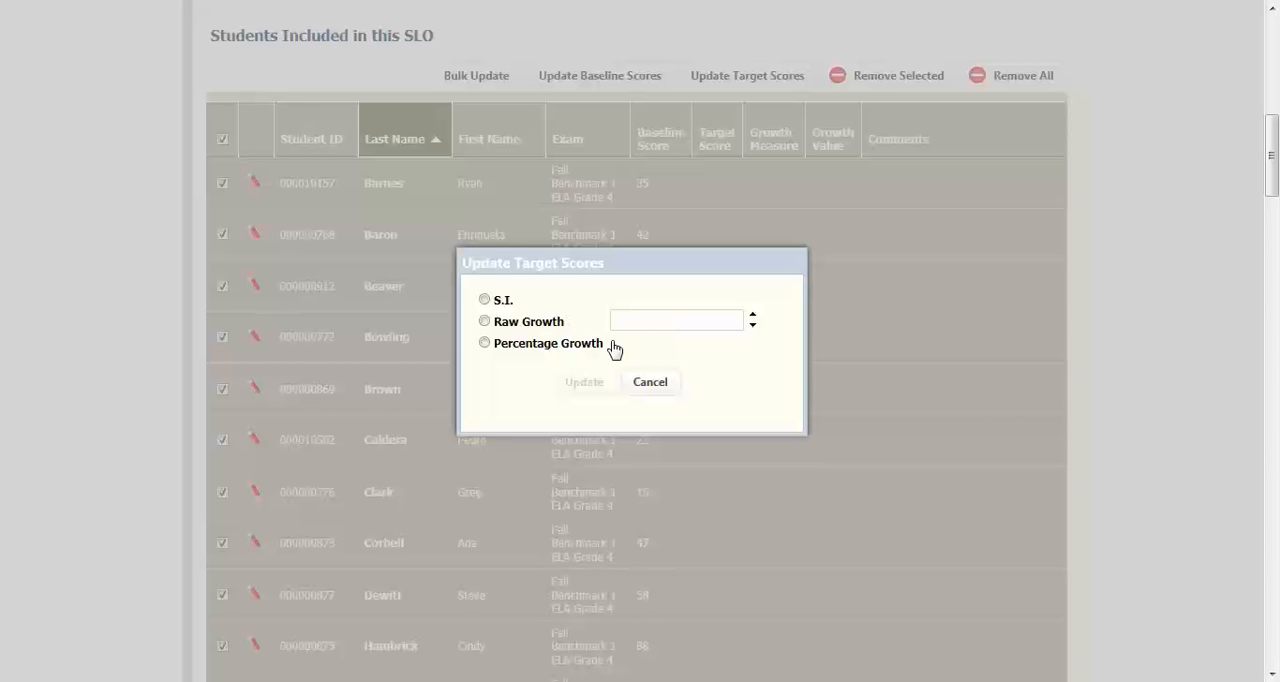
{"action": "left_click", "coordinate": [485, 301]}
{"action": "left_click", "coordinate": [590, 384]}
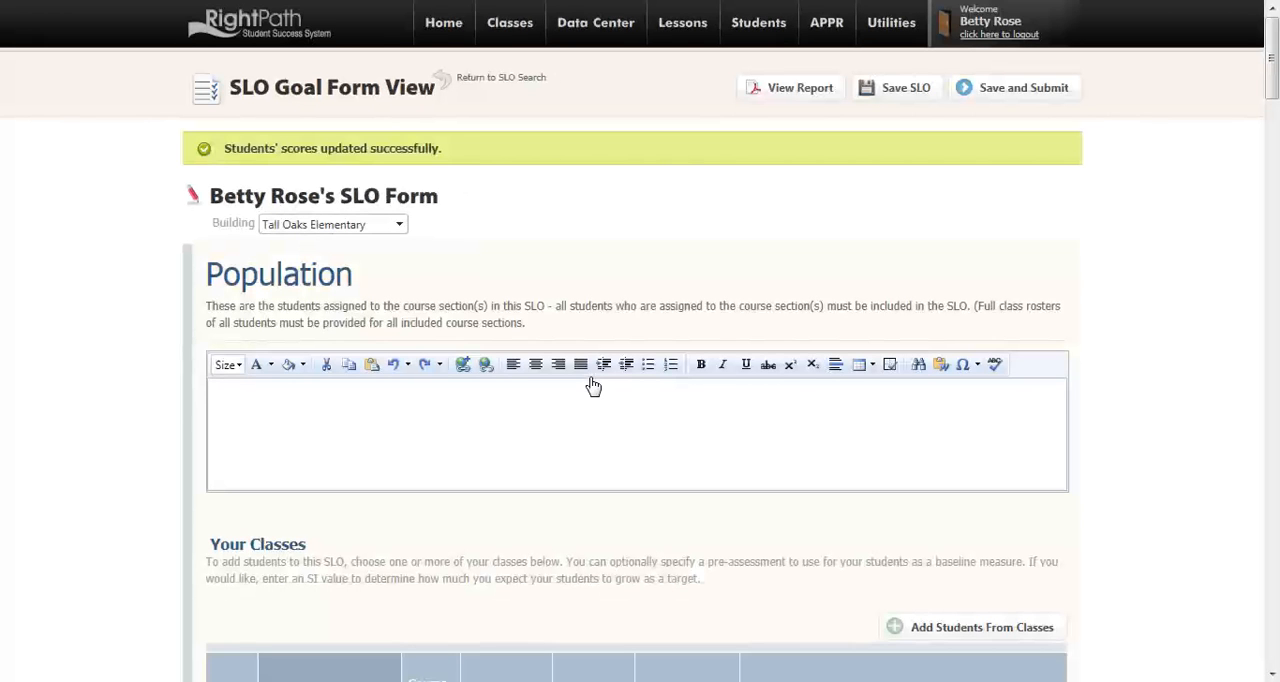
Add and save a comment on the third student's row stating that the student was ill on the day of the assessment
{"action": "scroll", "coordinate": [593, 386], "scroll_direction": "down", "scroll_amount": 10}
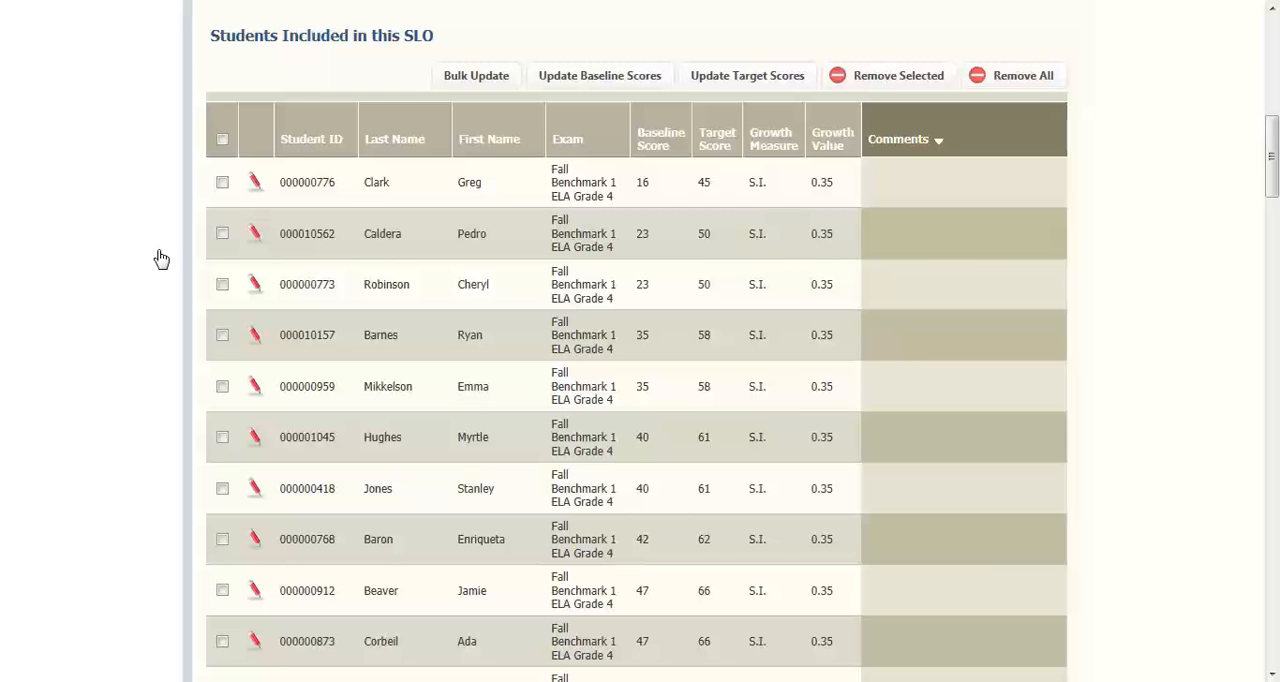
{"action": "left_click", "coordinate": [222, 289]}
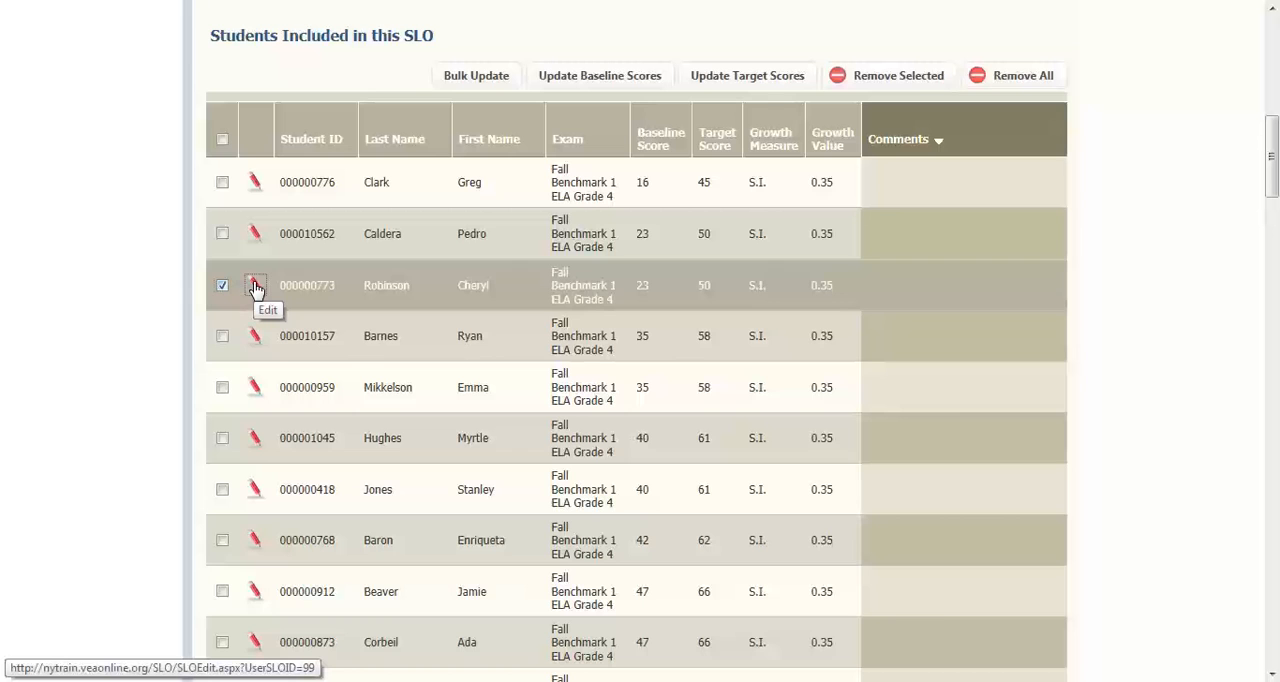
{"action": "left_click", "coordinate": [256, 289]}
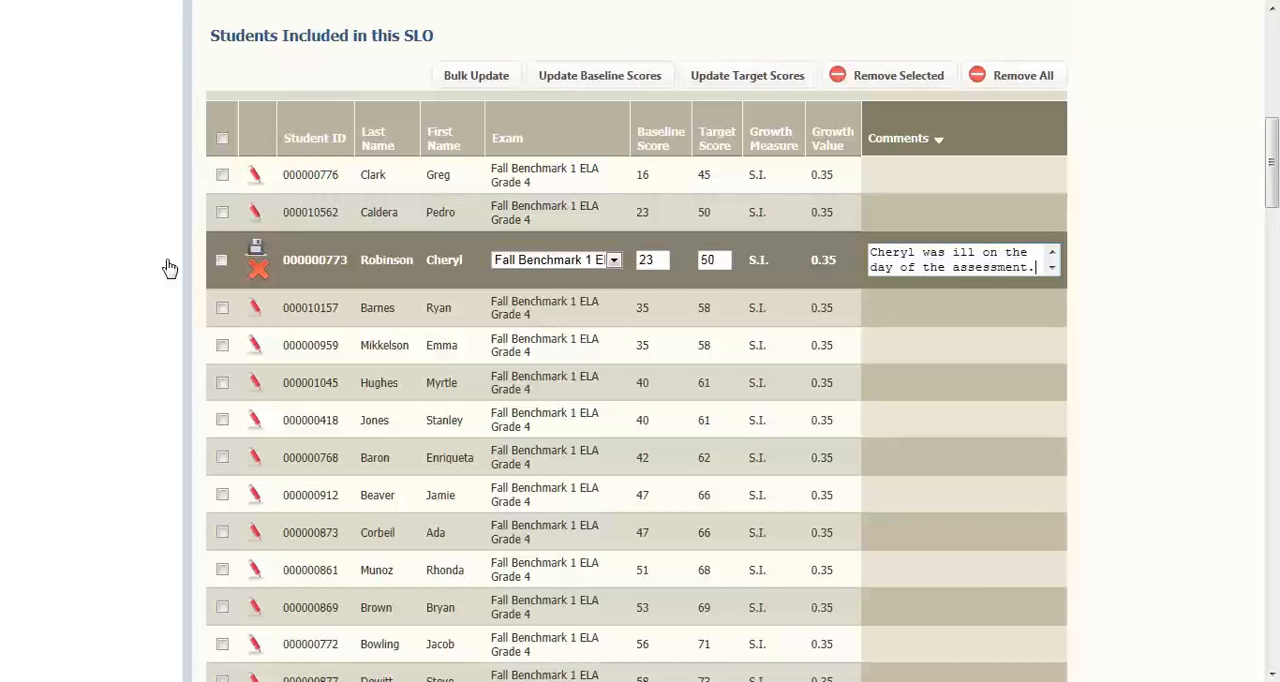
{"action": "left_click", "coordinate": [256, 248]}
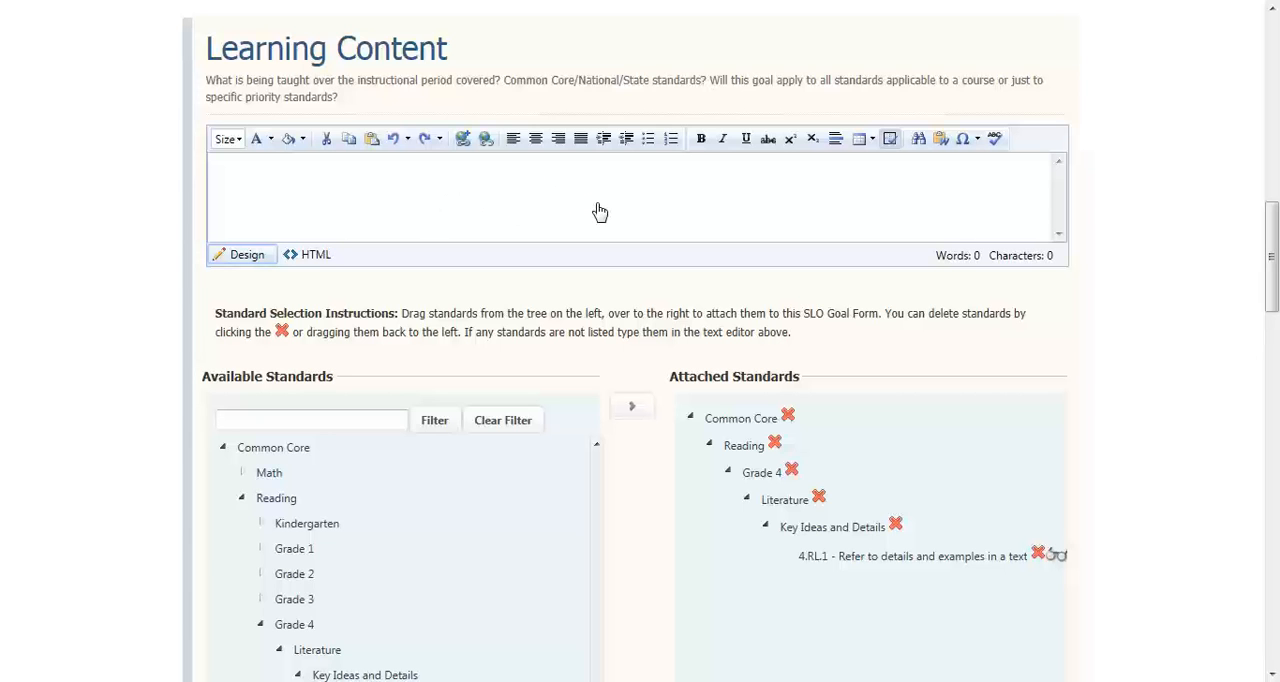
Attach Common Core Grade 4 Literature standard 4.RL.2, on determining a theme, to the SLO's Learning Content
{"action": "left_click_drag", "start_coordinate": [1274, 234], "coordinate": [1274, 289]}
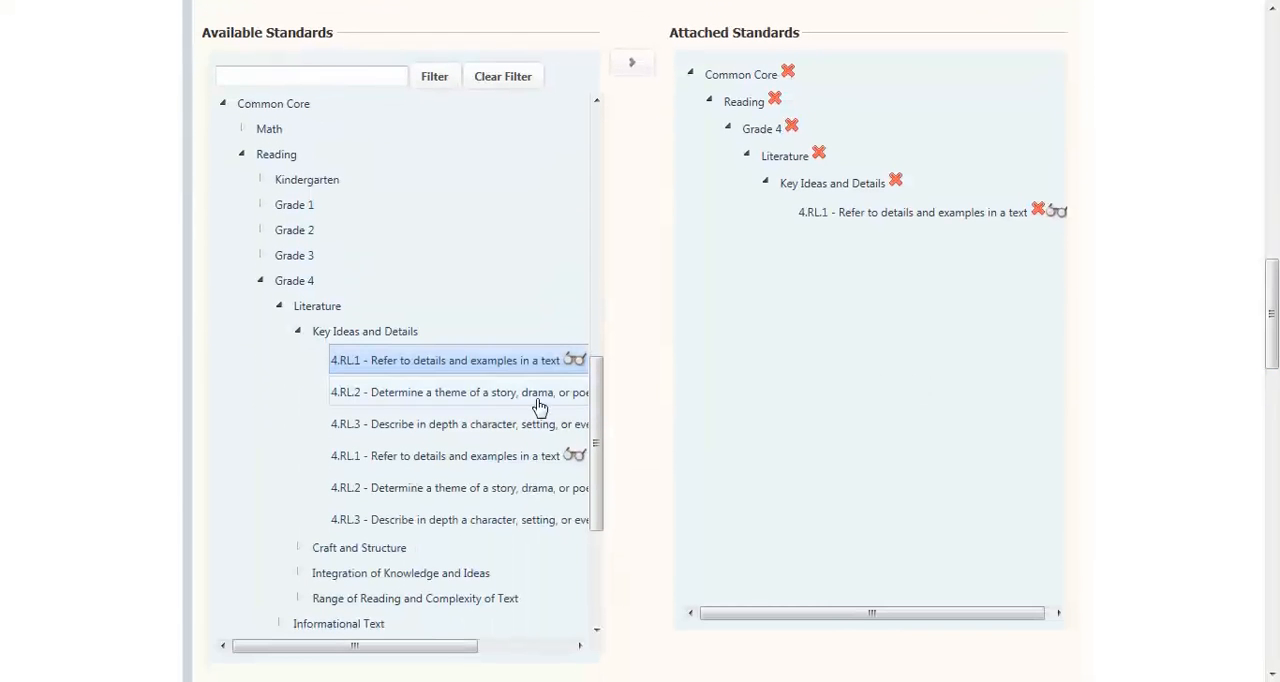
{"action": "left_click_drag", "start_coordinate": [534, 403], "coordinate": [787, 272]}
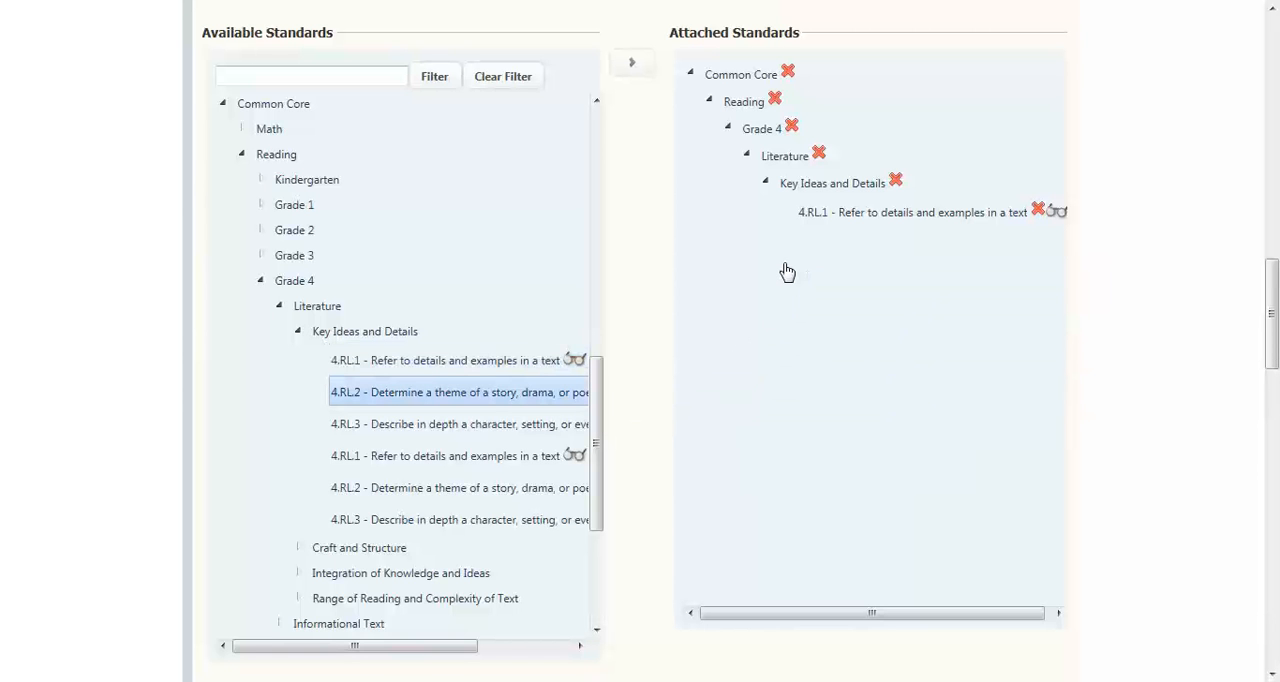
Enter 65 as the minimum percent for score 9 in the Effective range of the HEDI Criteria
{"action": "left_click_drag", "start_coordinate": [1271, 300], "coordinate": [1275, 562]}
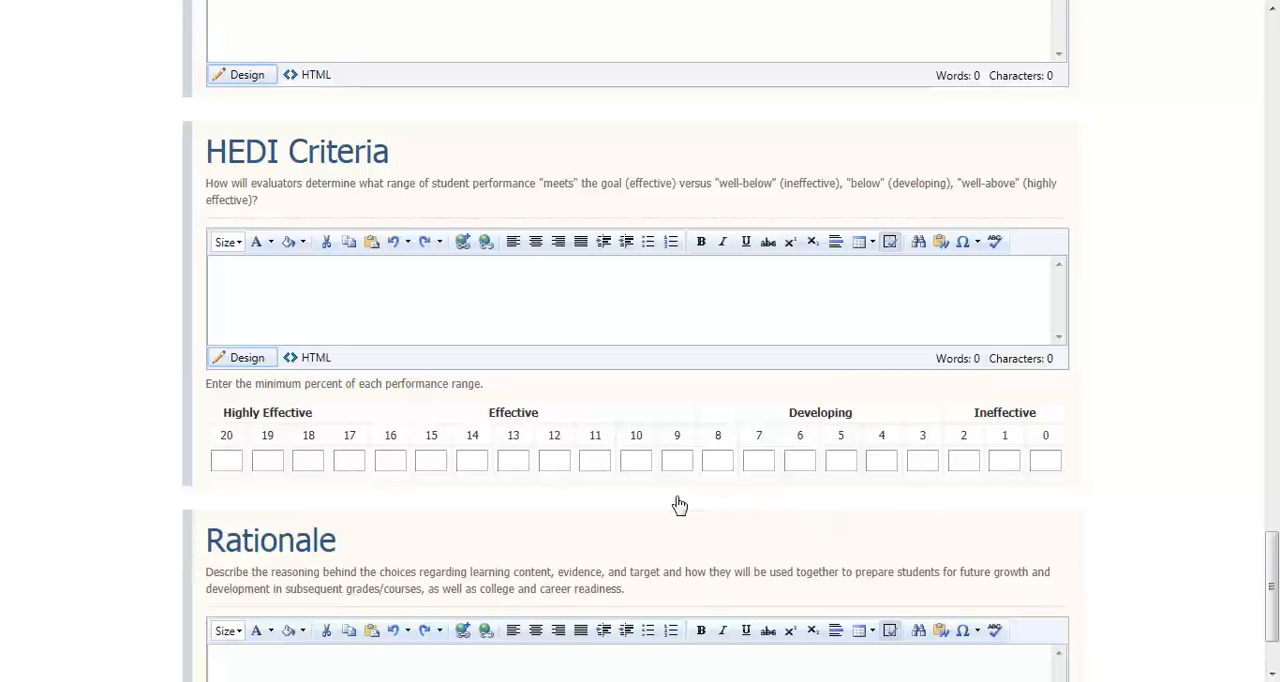
{"action": "left_click", "coordinate": [676, 463]}
{"action": "type", "text": "65"}
{"action": "left_click_drag", "start_coordinate": [1272, 566], "coordinate": [1273, 605]}
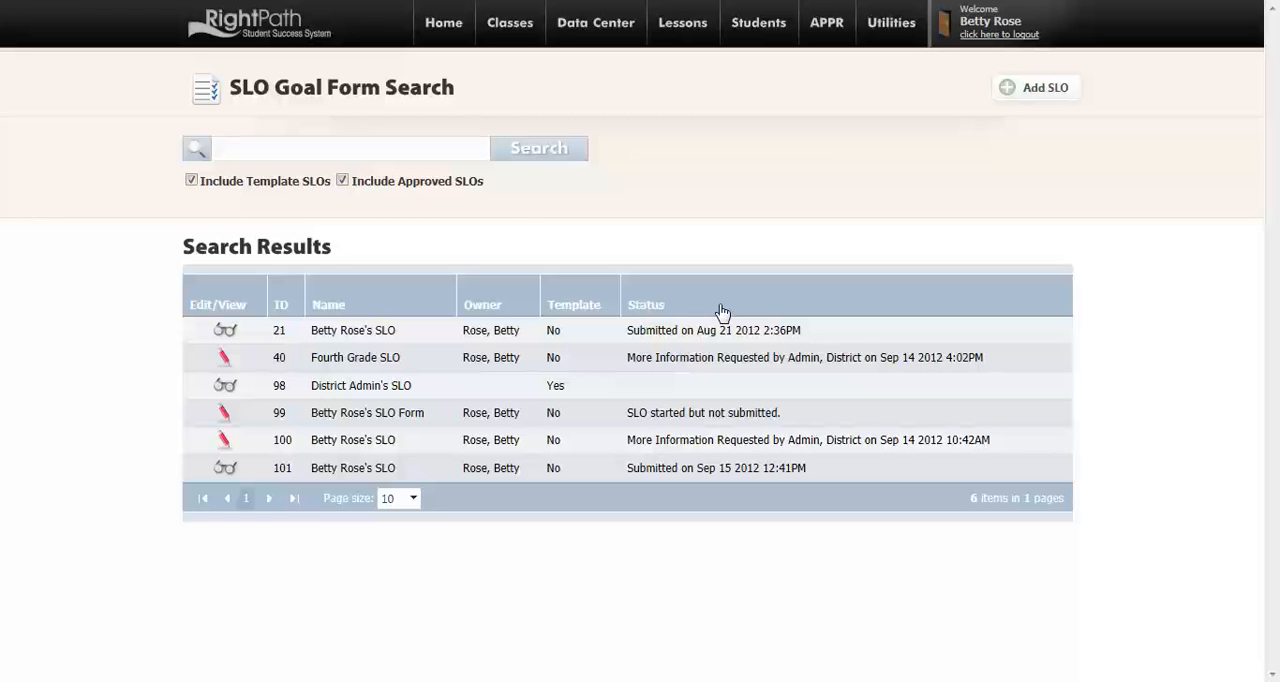
Open SLO 100, which has the status More Information Requested, from the SLO Goal Form search results
{"action": "left_click", "coordinate": [729, 450]}
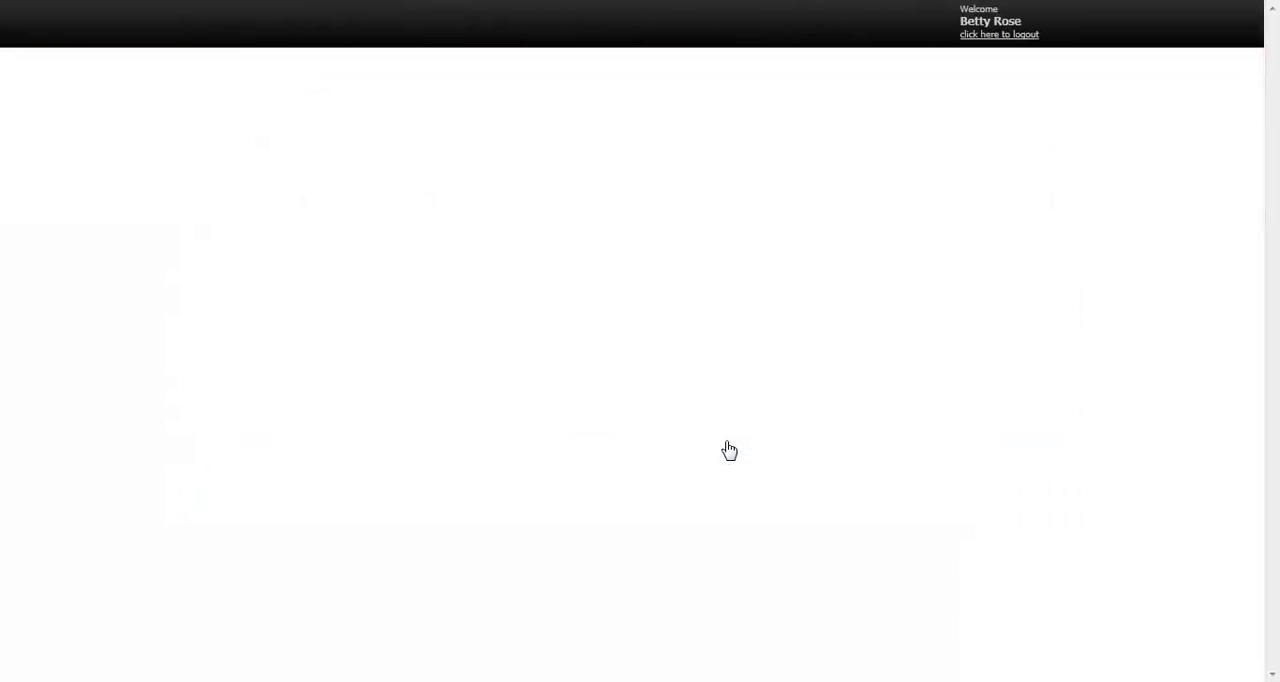